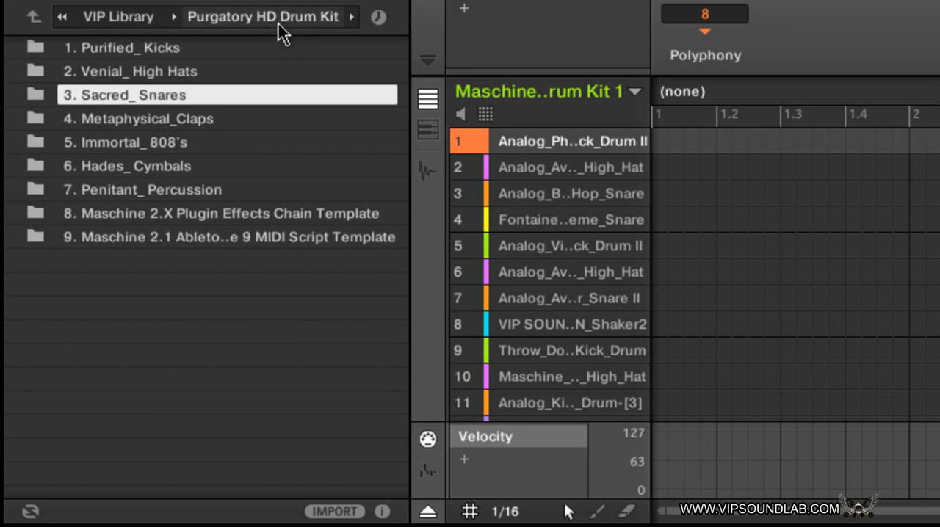
Step: Look through the recently visited folders in the file browser and the product list of the samples library
{"action": "right_click", "coordinate": [113, 75]}
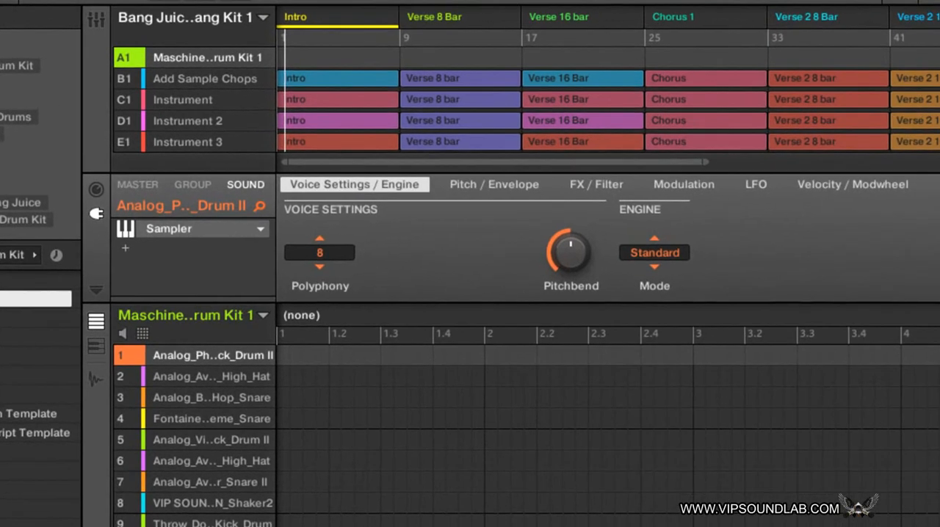
{"action": "left_click", "coordinate": [56, 257]}
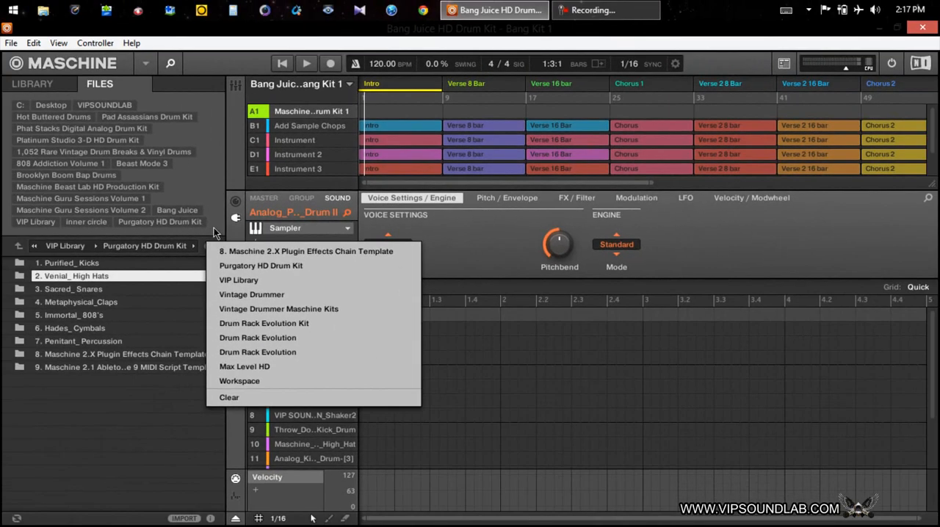
{"action": "left_click", "coordinate": [58, 259]}
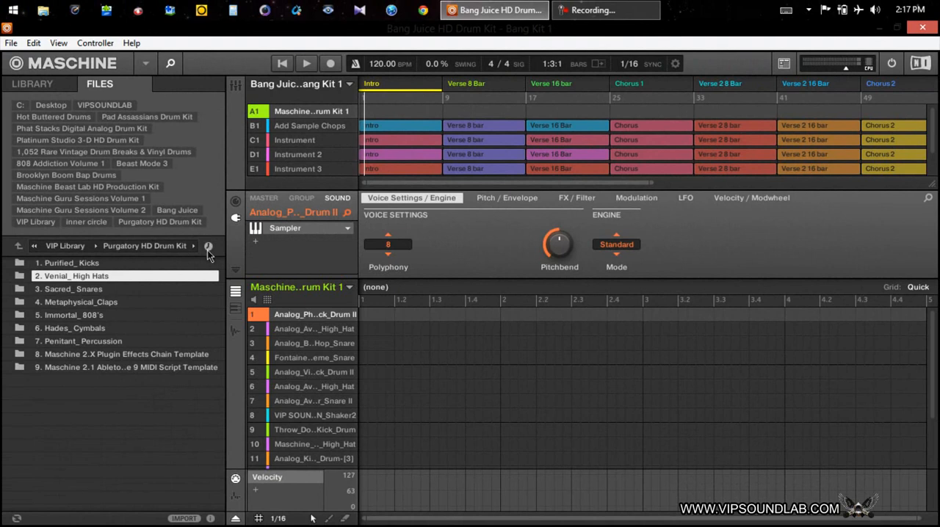
{"action": "left_click", "coordinate": [47, 85]}
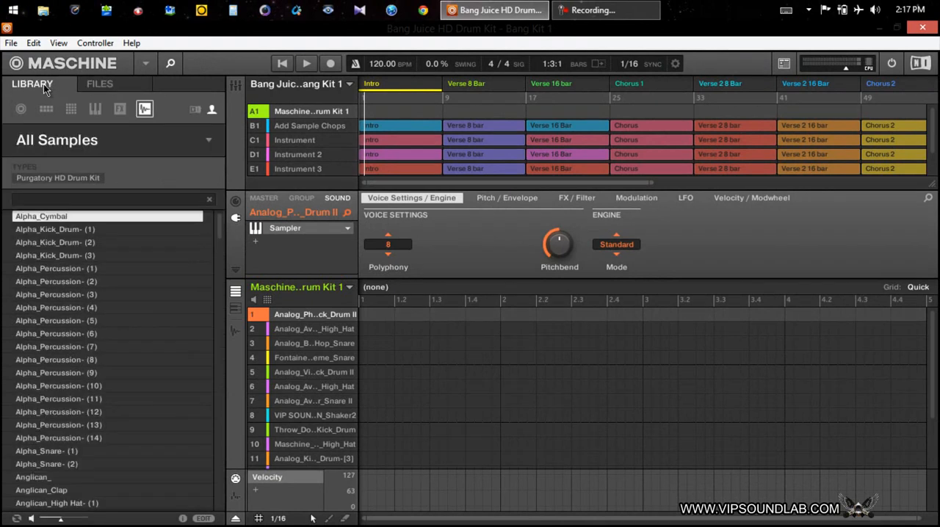
{"action": "left_click", "coordinate": [63, 141]}
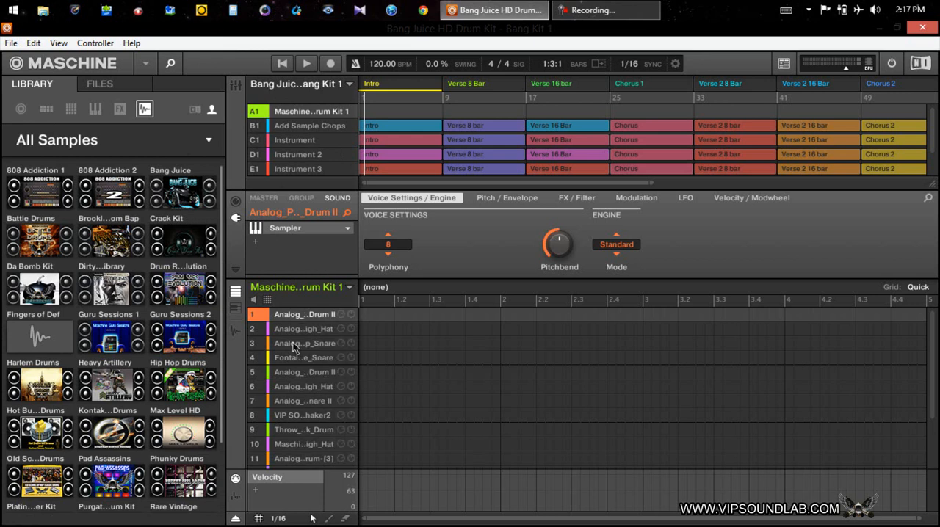
Step: Save the Maschine Battle Drums HD Drum Kit 1 group as an .mxgrp file in the Maschine 2 Groups folder
{"action": "right_click", "coordinate": [305, 292]}
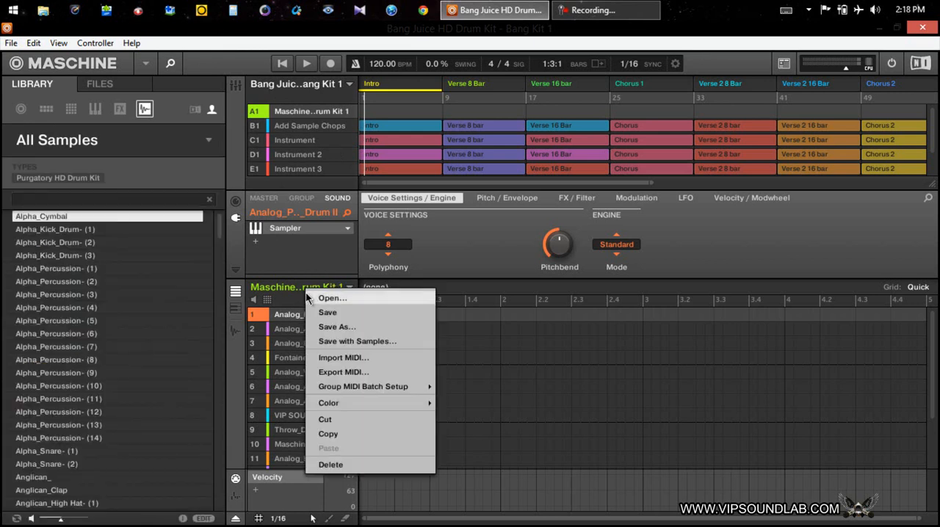
{"action": "left_click", "coordinate": [334, 328]}
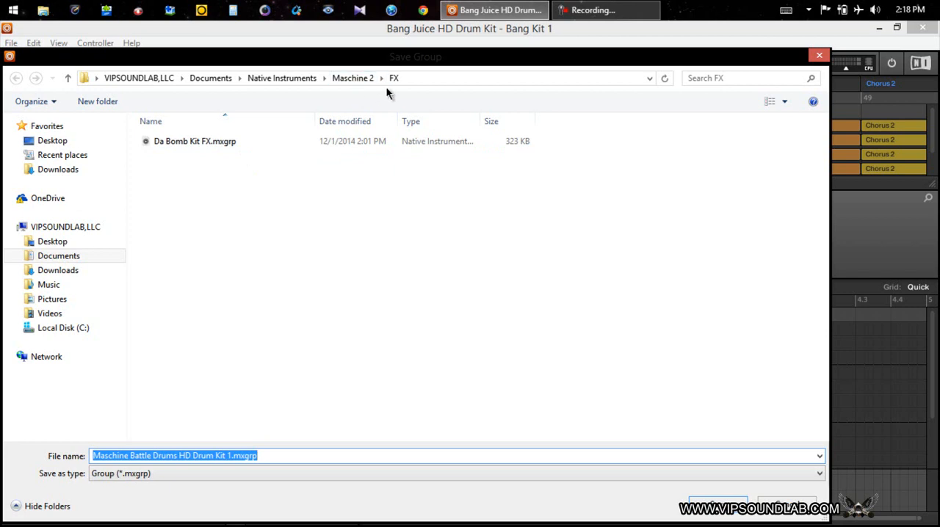
{"action": "left_click", "coordinate": [68, 79]}
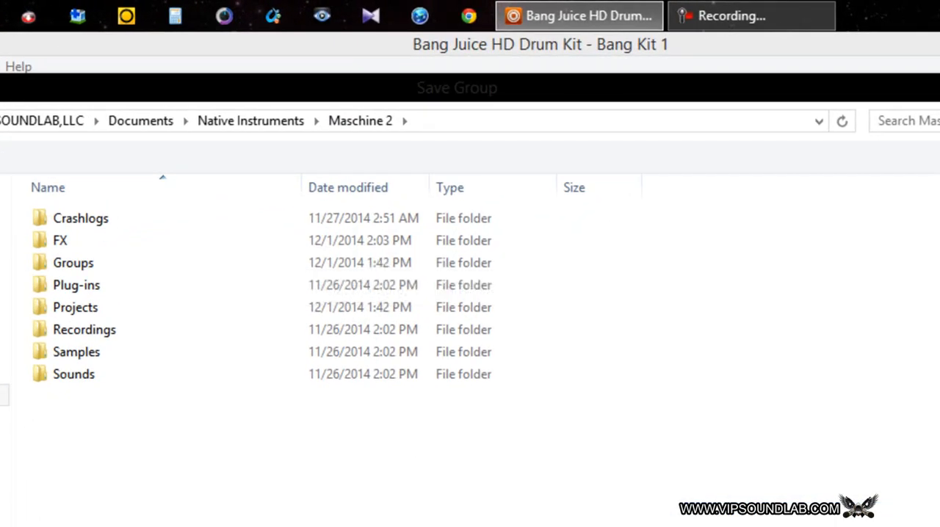
{"action": "left_click", "coordinate": [88, 271]}
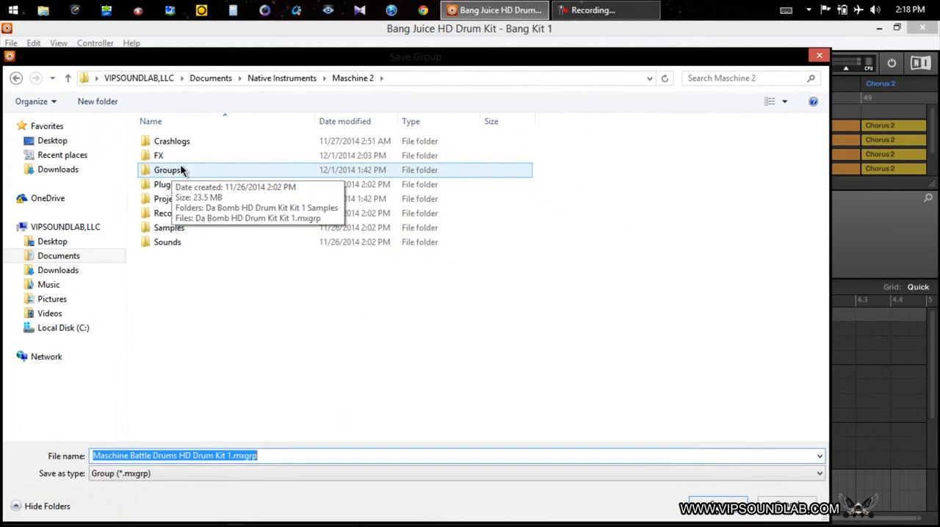
{"action": "left_click", "coordinate": [173, 160]}
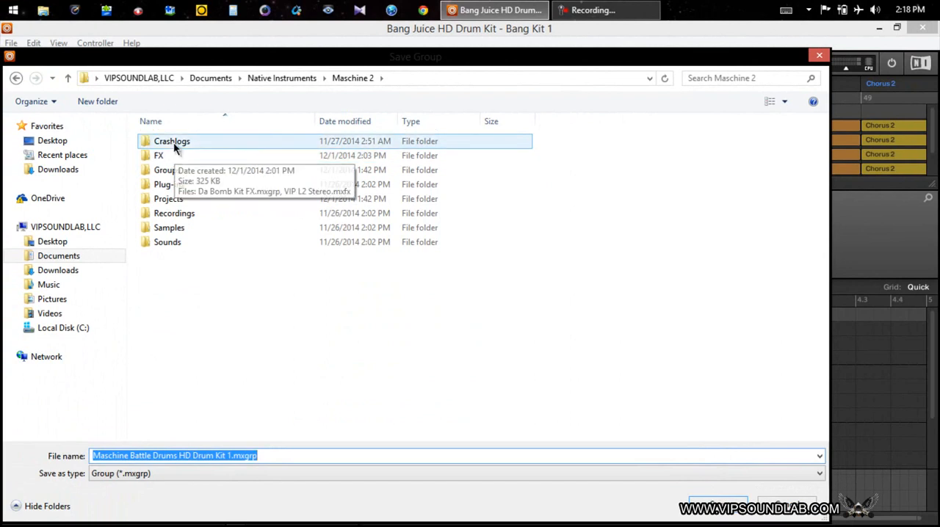
{"action": "left_click", "coordinate": [187, 231]}
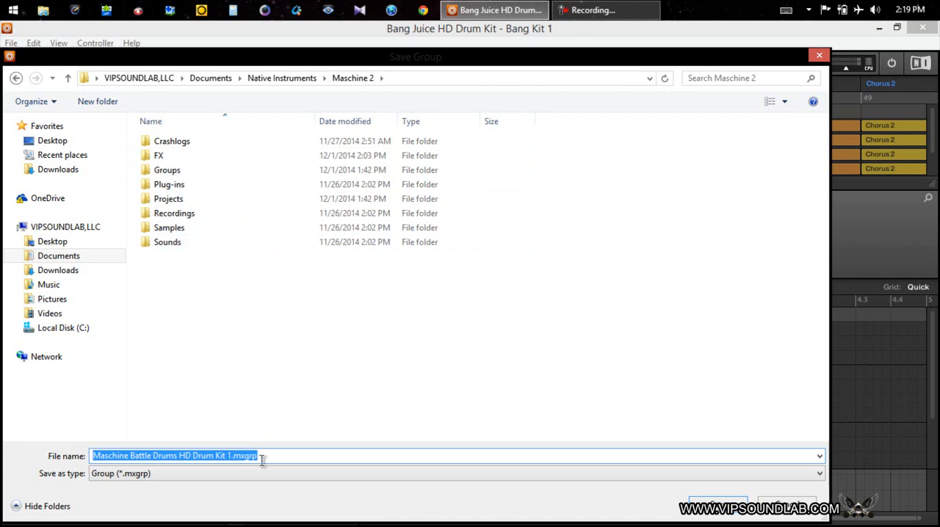
{"action": "double_click", "coordinate": [164, 174]}
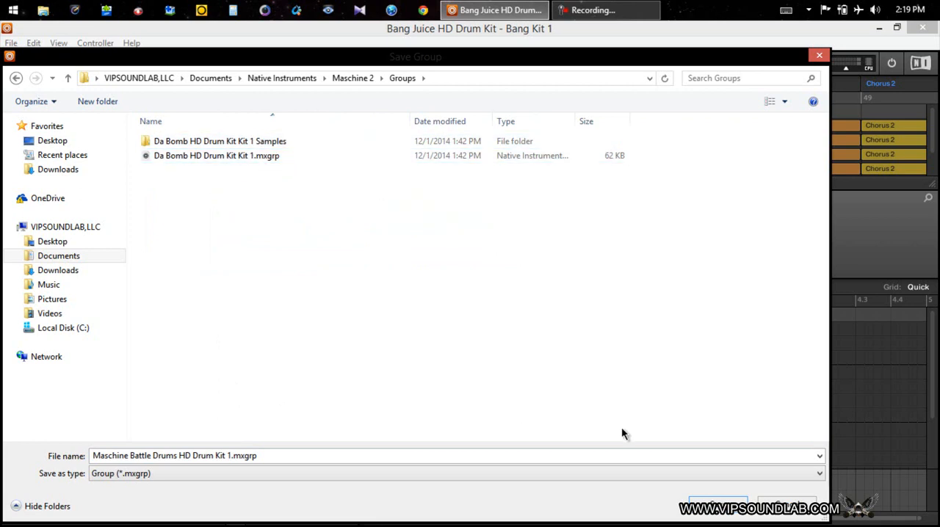
{"action": "left_click", "coordinate": [710, 510]}
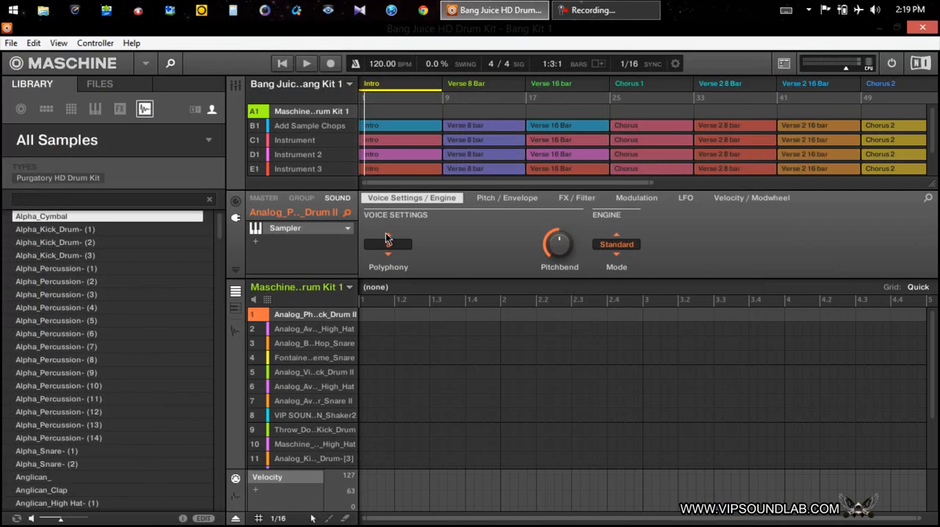
Step: Find Maschine Battle Drums HD Drum Kit 1 in the group library and check its type tags and the available subtypes
{"action": "left_click", "coordinate": [45, 108]}
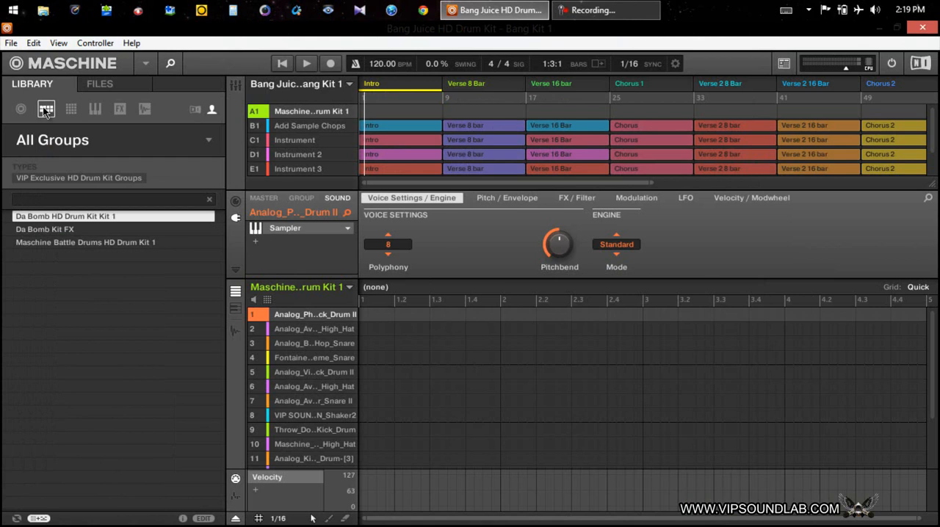
{"action": "left_click", "coordinate": [109, 246]}
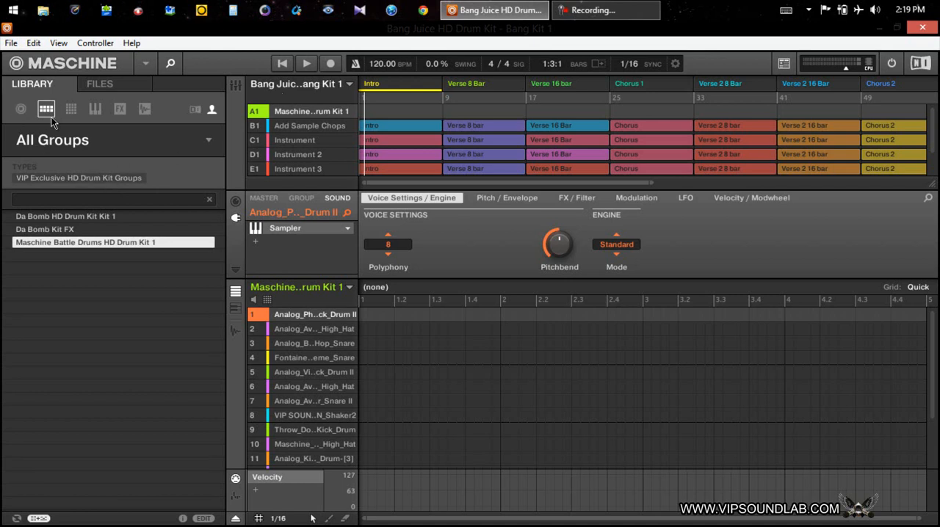
{"action": "left_click", "coordinate": [204, 518]}
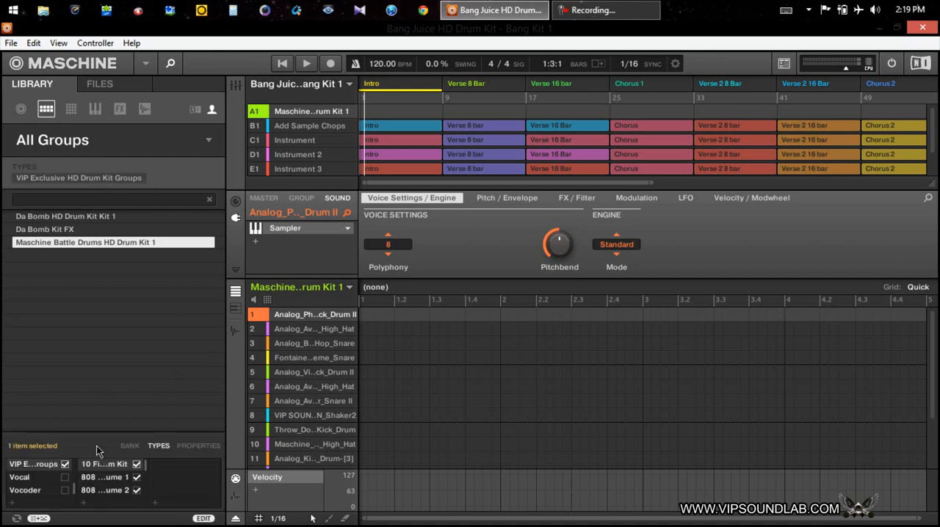
{"action": "left_click", "coordinate": [204, 519]}
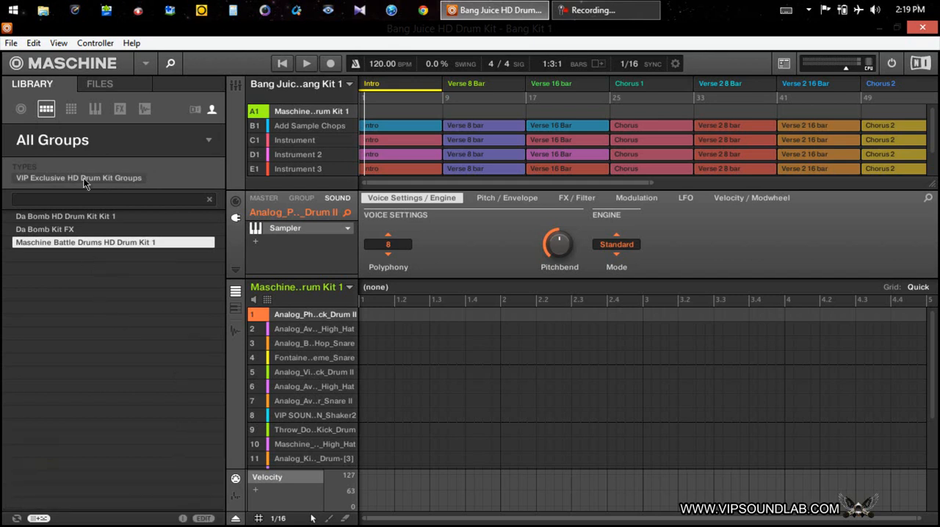
{"action": "left_click", "coordinate": [115, 178]}
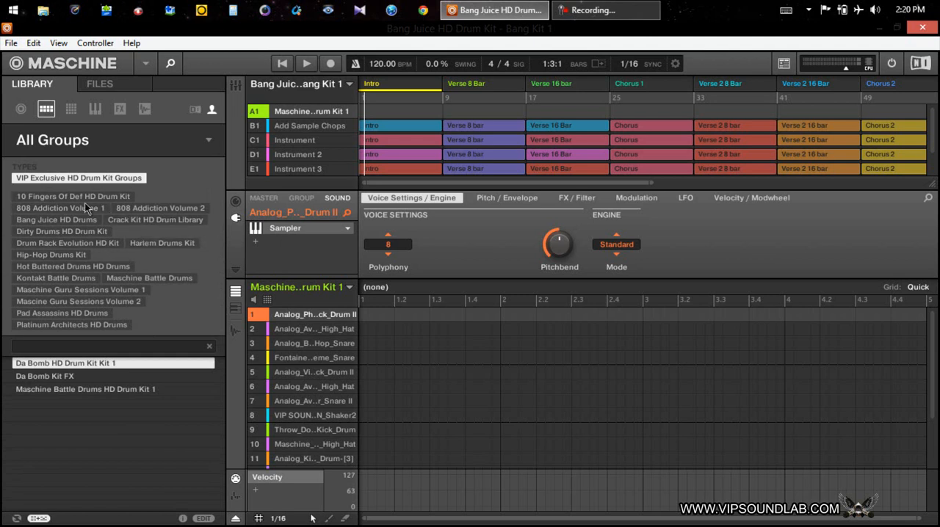
{"action": "left_click", "coordinate": [98, 176]}
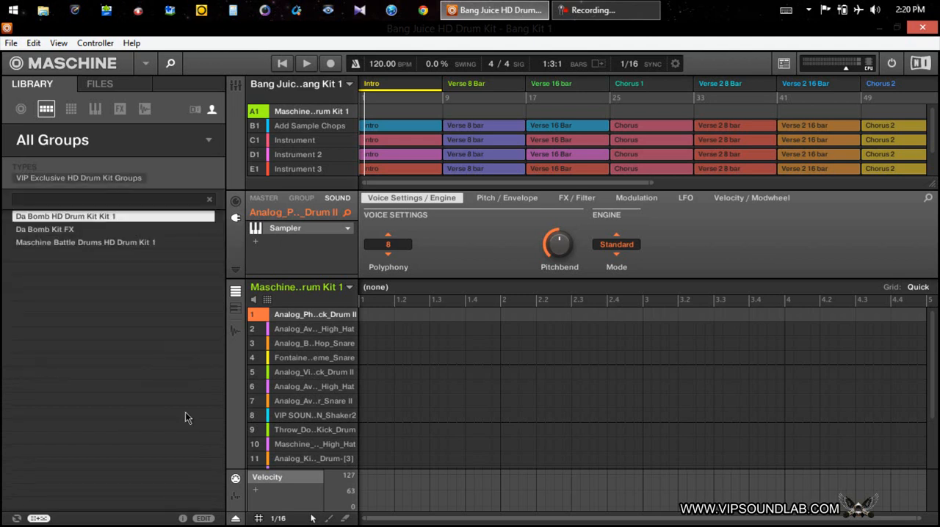
Step: Examine the file information and the enlarged list of type tags for the Da Bomb HD Drum Kit Kit 1 group
{"action": "left_click", "coordinate": [183, 519]}
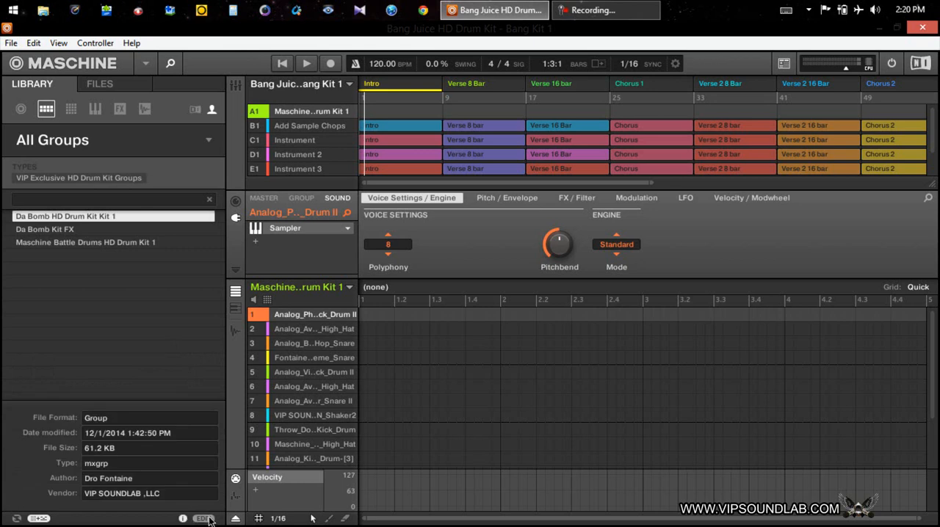
{"action": "left_click", "coordinate": [210, 519]}
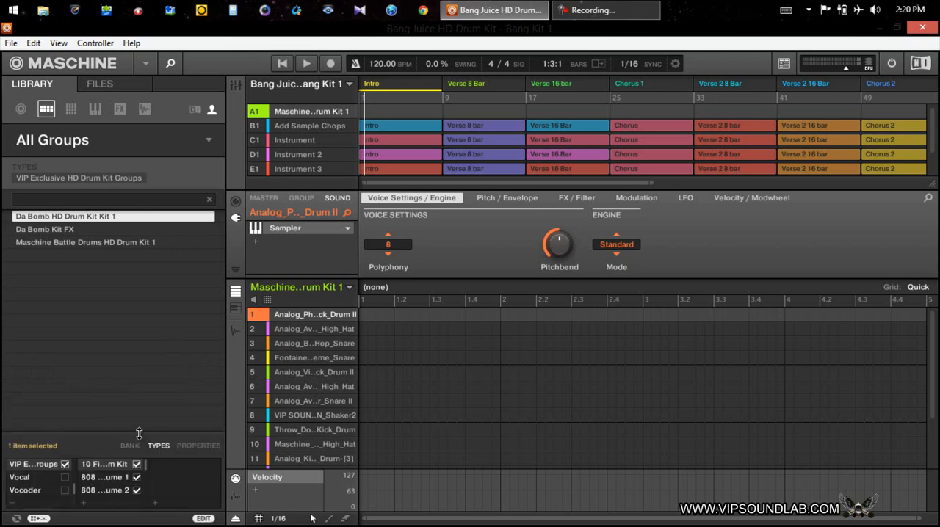
{"action": "left_click_drag", "start_coordinate": [70, 433], "coordinate": [103, 254]}
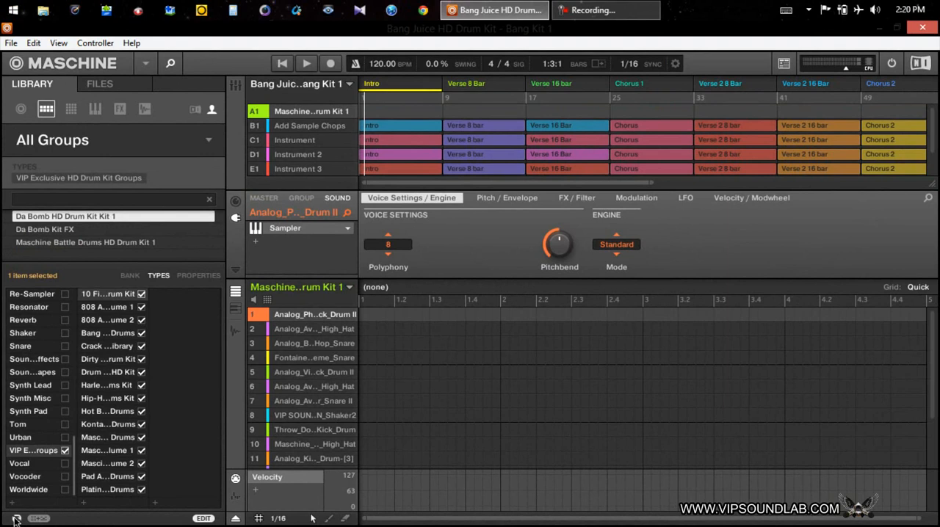
{"action": "left_click", "coordinate": [204, 519]}
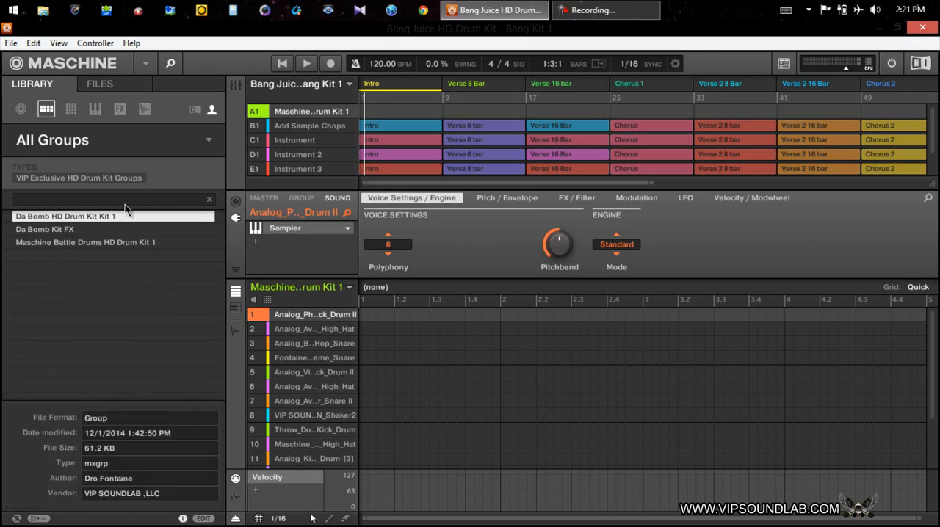
{"action": "left_click", "coordinate": [204, 518]}
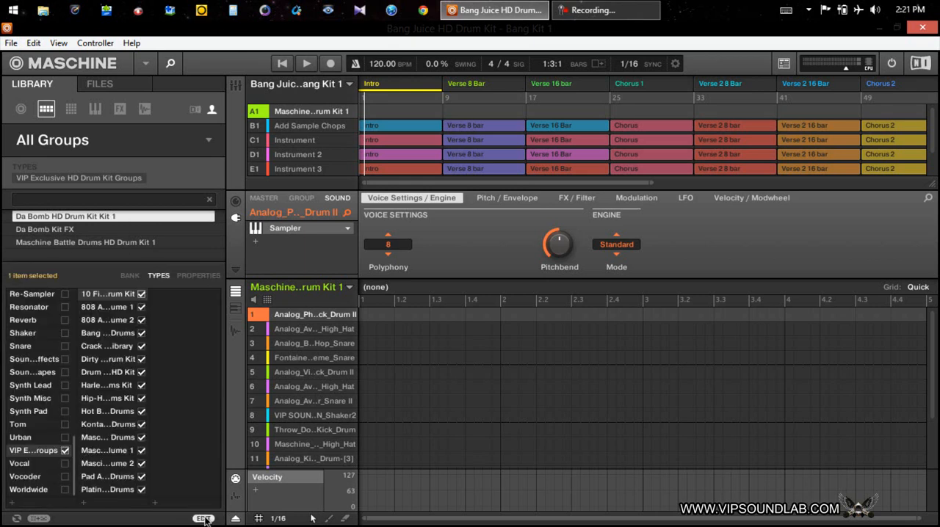
{"action": "left_click", "coordinate": [204, 518]}
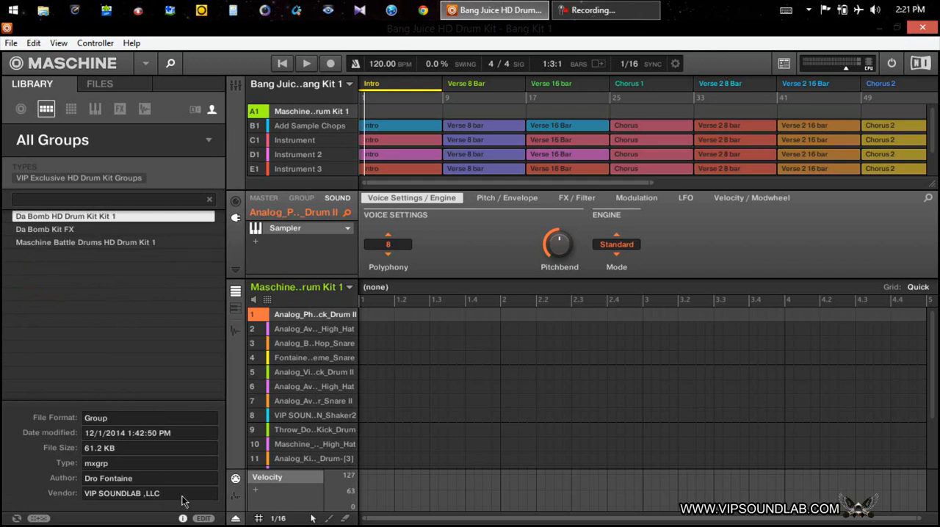
{"action": "left_click", "coordinate": [183, 518]}
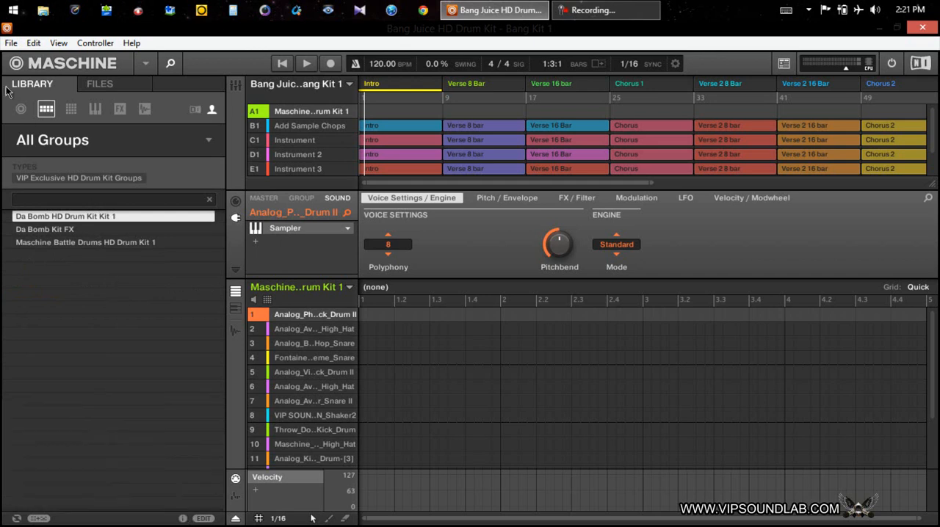
Step: Load the Da Bomb HD Drum Kit project from the project library
{"action": "left_click", "coordinate": [21, 109]}
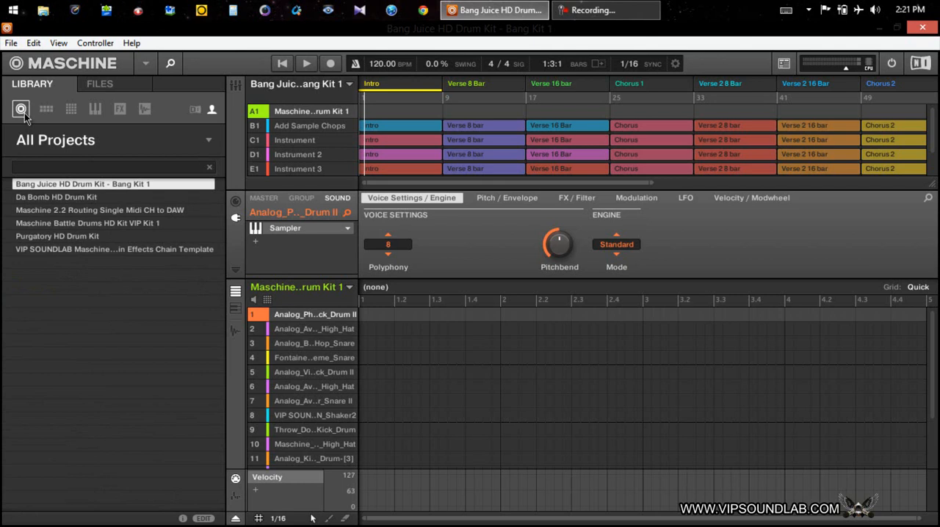
{"action": "left_click", "coordinate": [74, 202]}
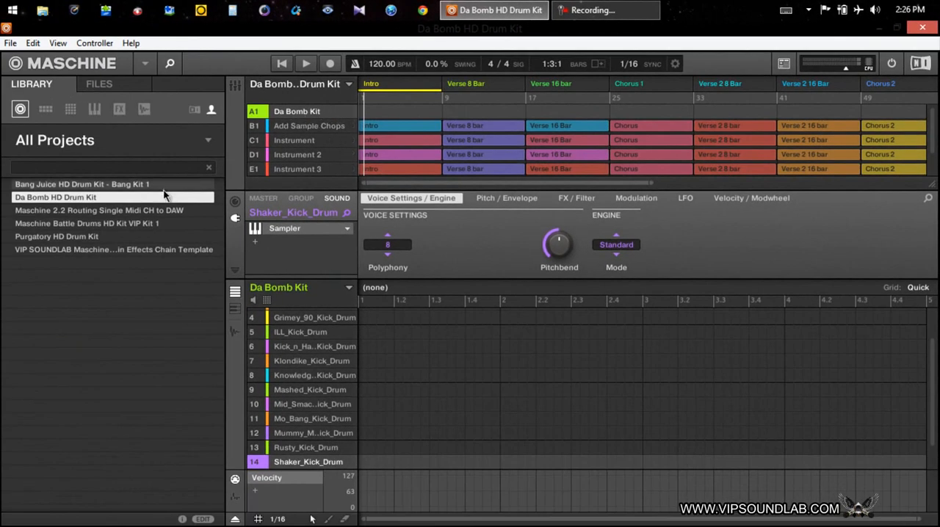
{"action": "right_click", "coordinate": [307, 117]}
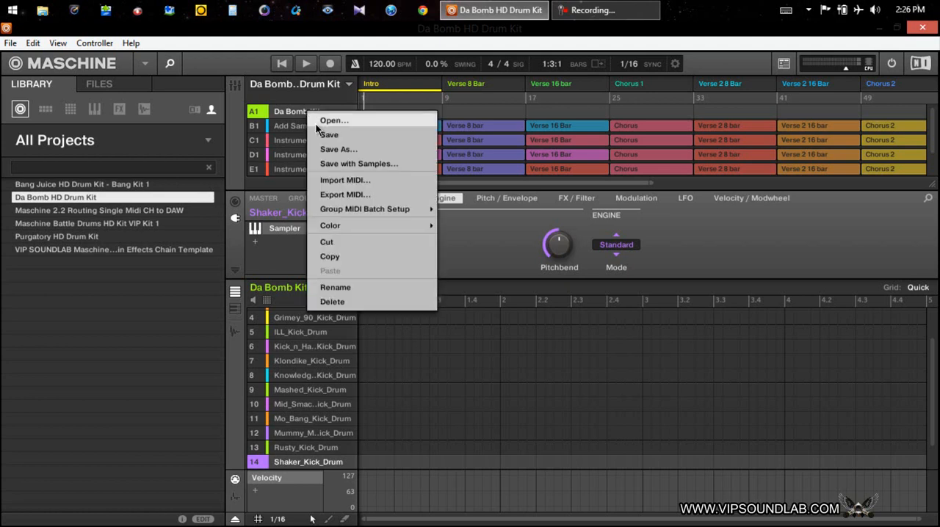
{"action": "left_click", "coordinate": [347, 165]}
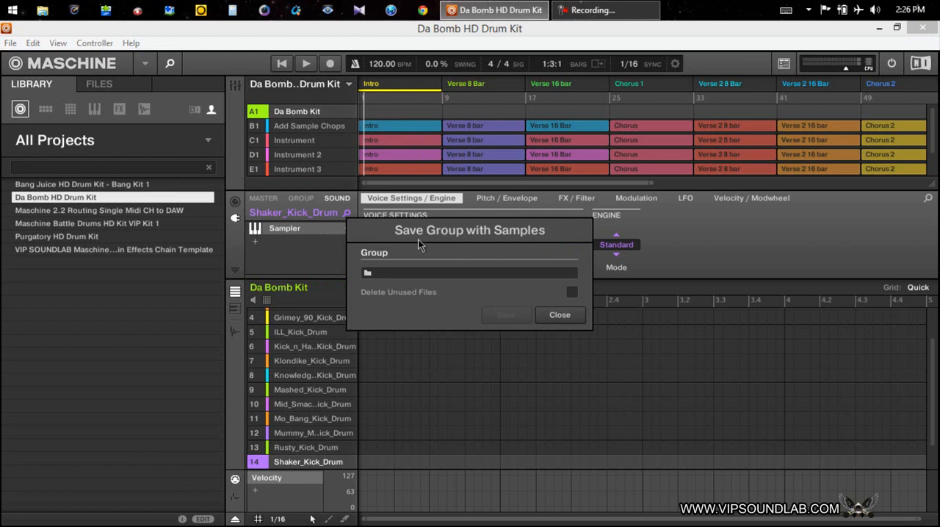
{"action": "left_click", "coordinate": [433, 275]}
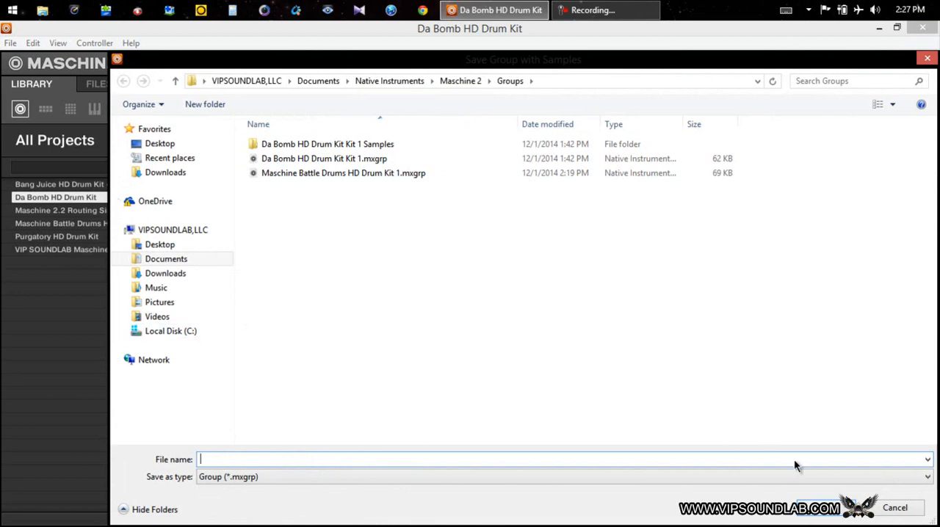
{"action": "left_click", "coordinate": [893, 508]}
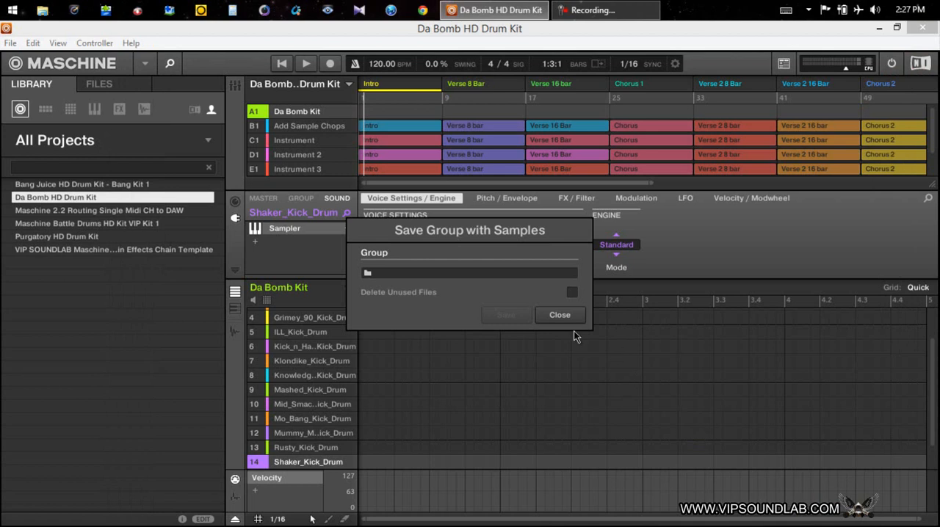
{"action": "left_click", "coordinate": [560, 315]}
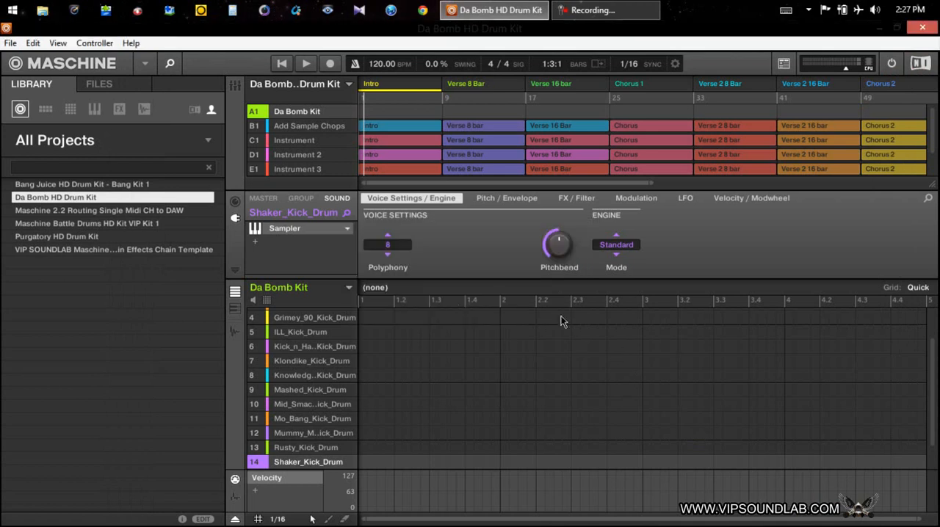
Step: Save the project with its samples as "test project to save" in the Maschine 2 Projects folder
{"action": "left_click", "coordinate": [11, 46]}
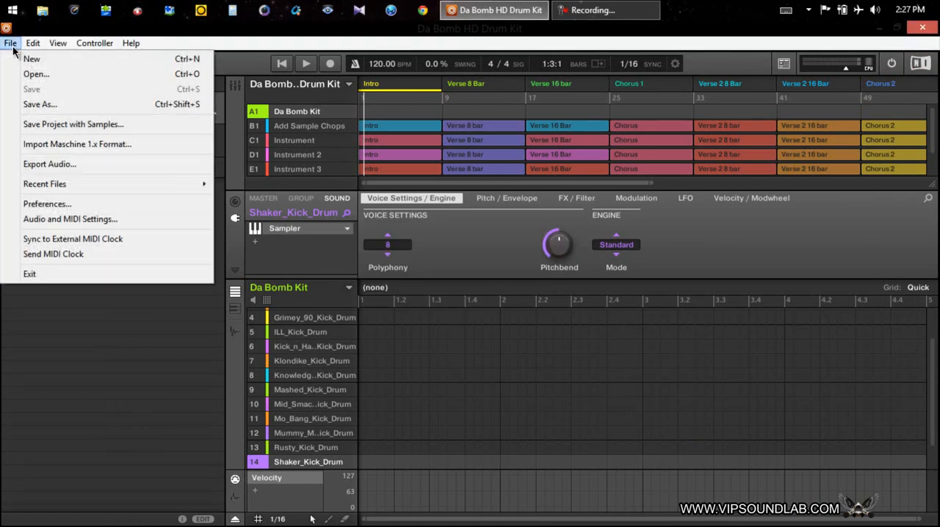
{"action": "left_click", "coordinate": [83, 125]}
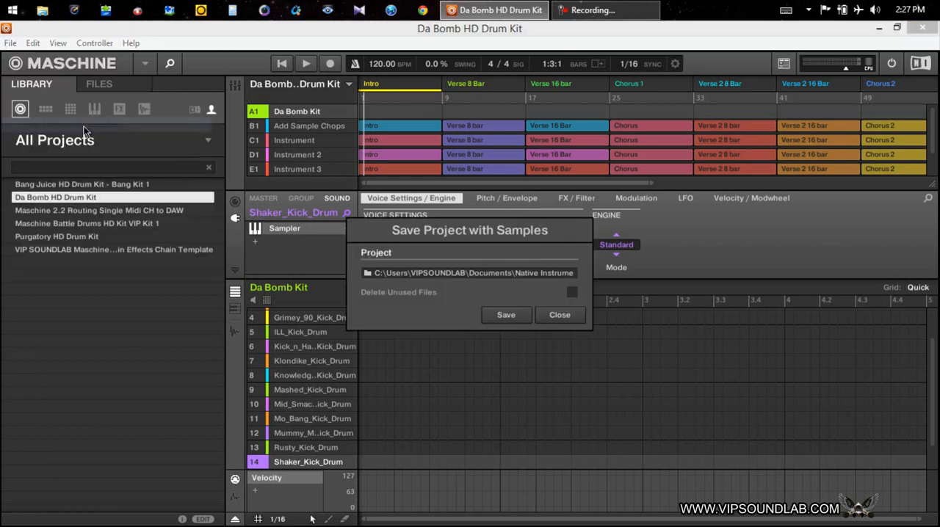
{"action": "left_click", "coordinate": [473, 275]}
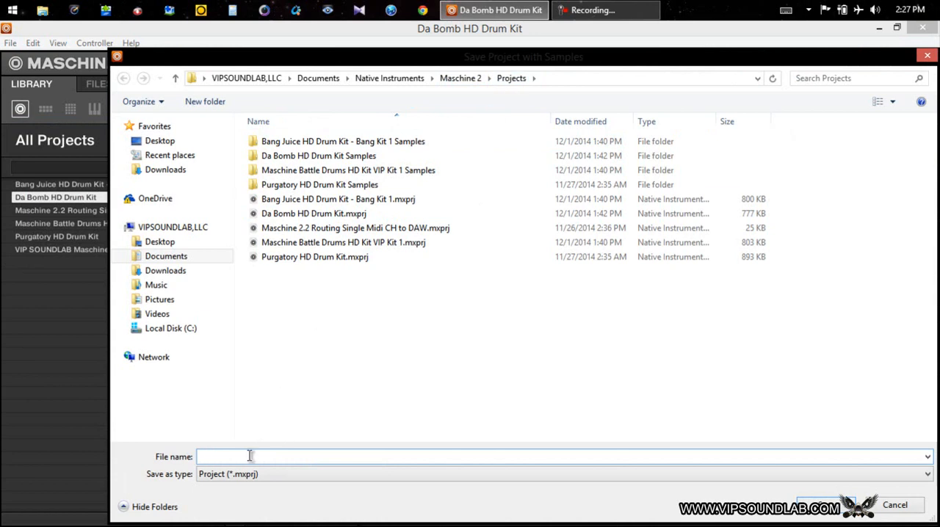
{"action": "type", "text": "tesy"}
{"action": "key", "text": "BackSpace"}
{"action": "type", "text": "t project to save"}
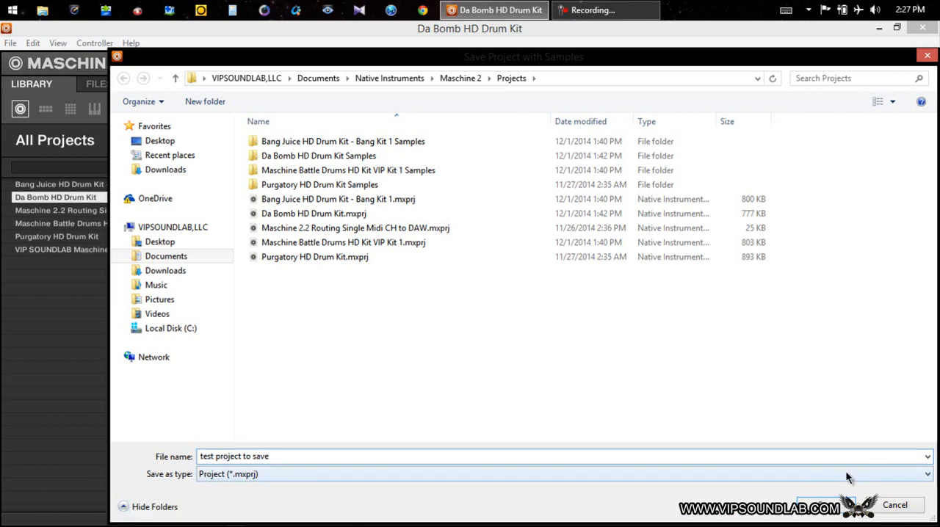
{"action": "key", "text": "Return"}
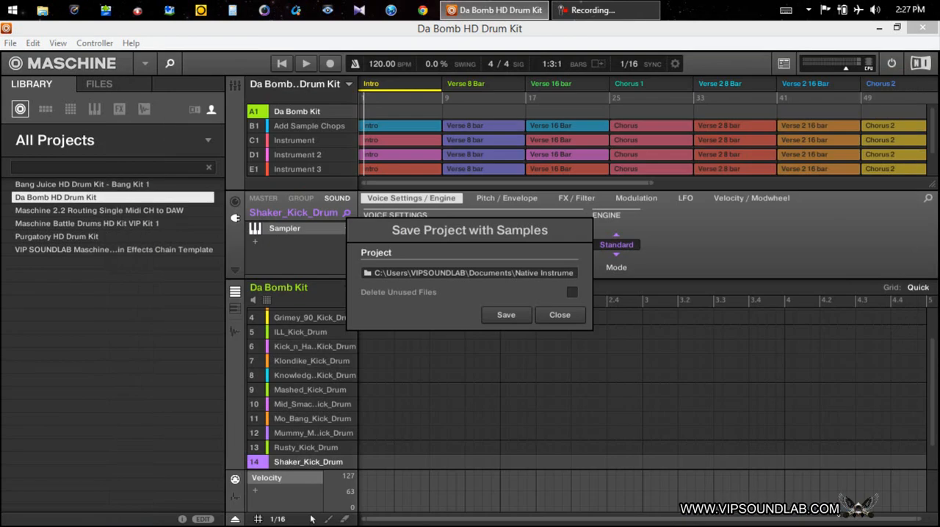
{"action": "left_click", "coordinate": [506, 315]}
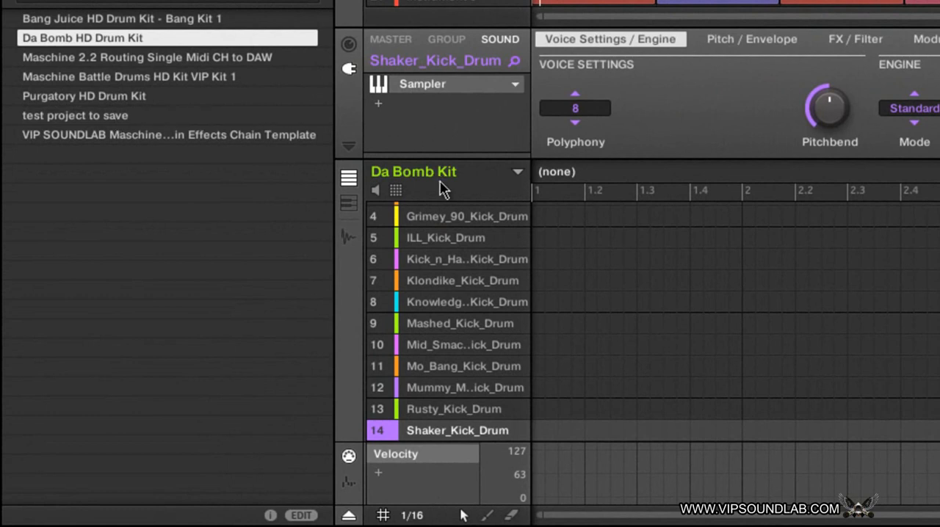
Step: Save the Da Bomb Kit group with its samples as "test group to save" in the Groups folder, and check the group and project libraries
{"action": "right_click", "coordinate": [443, 185]}
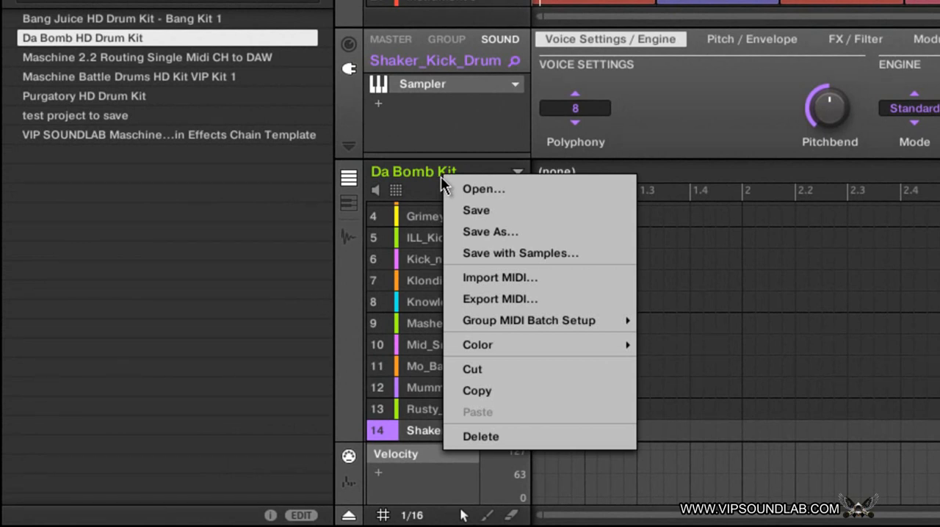
{"action": "left_click", "coordinate": [489, 255]}
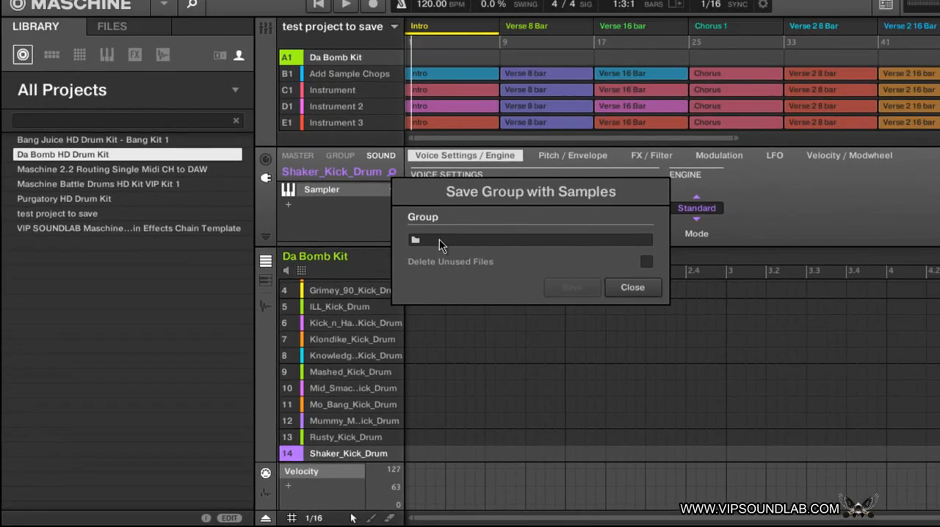
{"action": "left_click", "coordinate": [439, 240]}
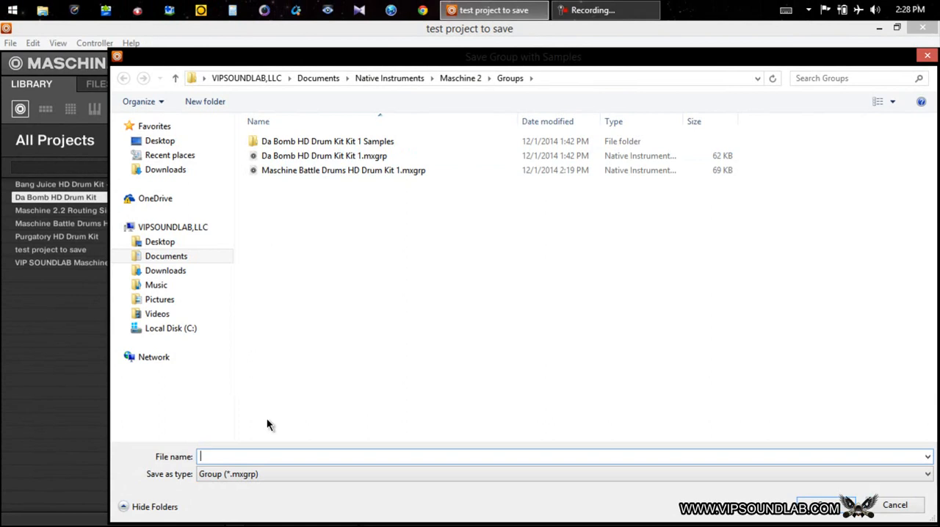
{"action": "type", "text": "tes group to save"}
{"action": "type", "text": "t"}
{"action": "left_click", "coordinate": [822, 505]}
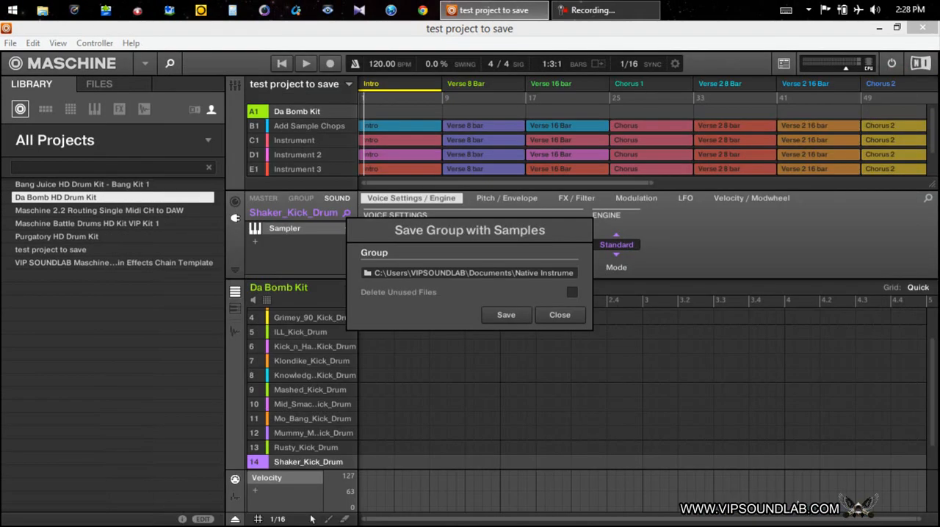
{"action": "left_click", "coordinate": [500, 314]}
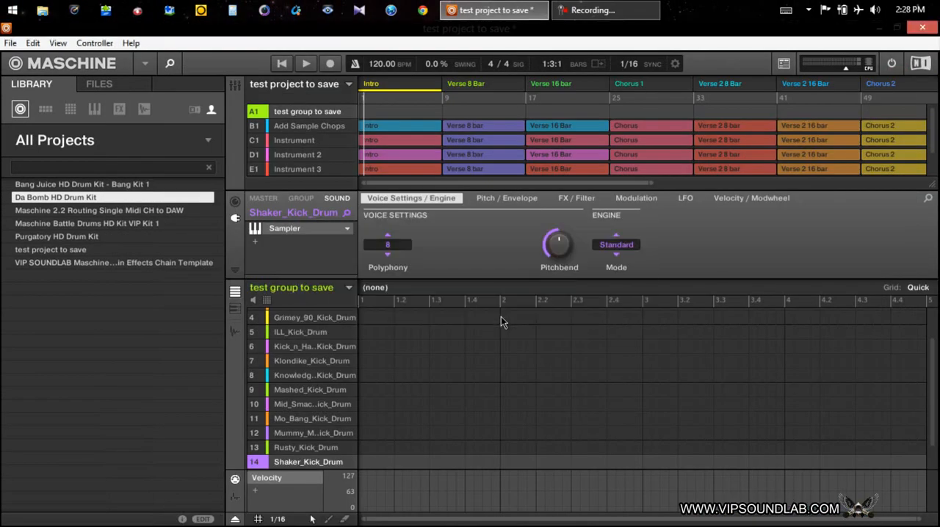
{"action": "left_click", "coordinate": [45, 109]}
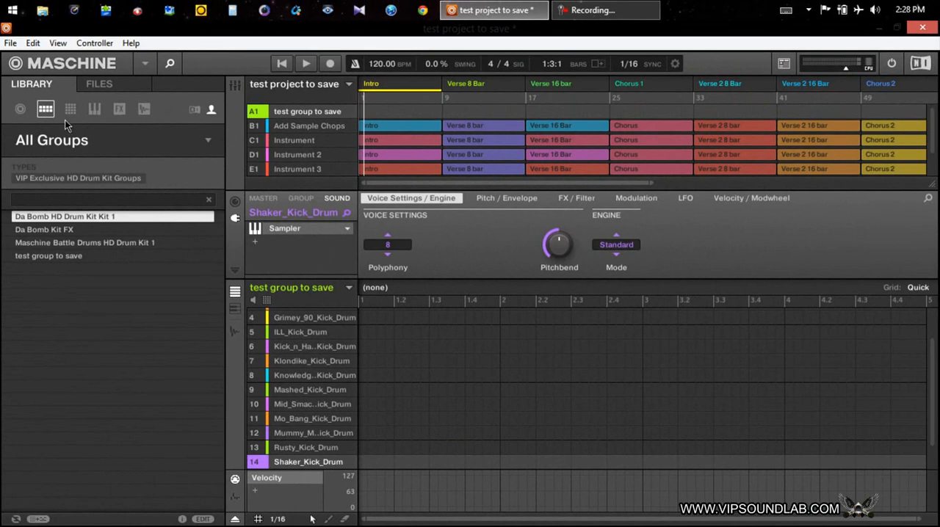
{"action": "left_click", "coordinate": [20, 110]}
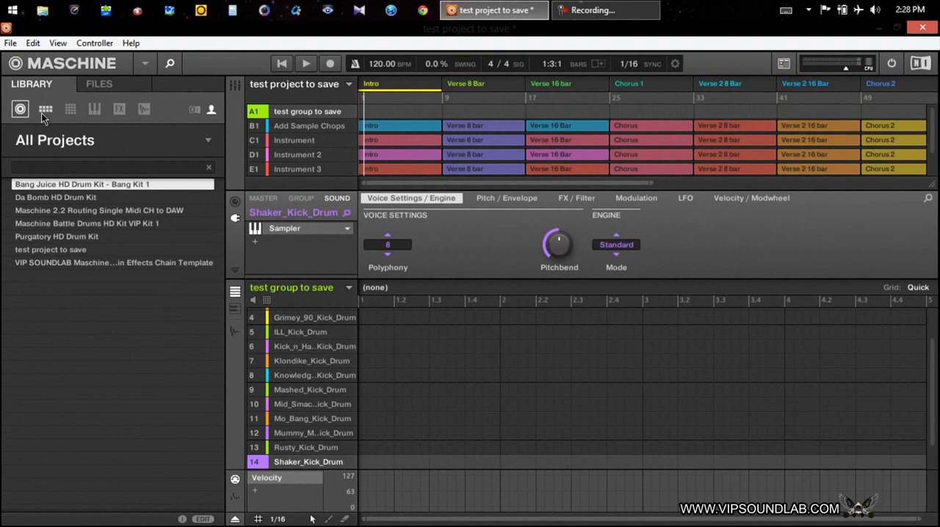
Step: Show the user content locations in the library preferences, down to the end of the list
{"action": "left_click", "coordinate": [10, 43]}
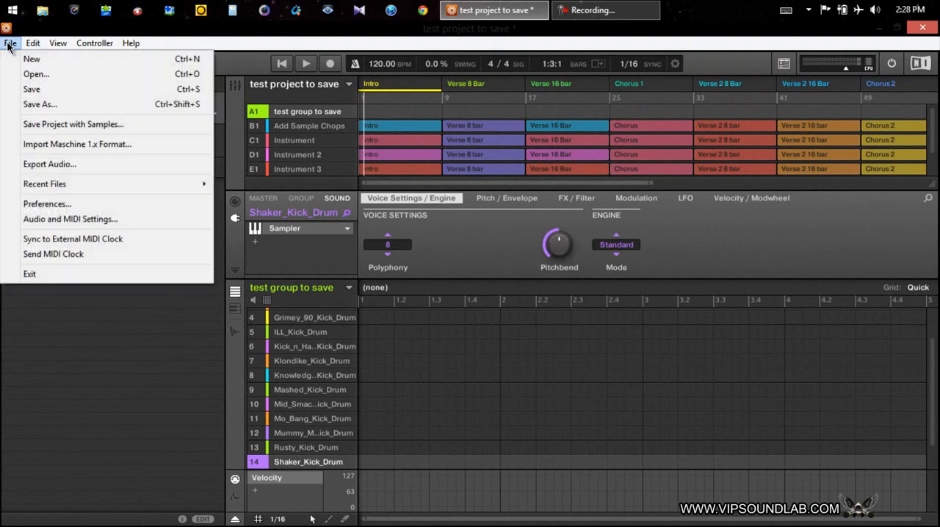
{"action": "left_click", "coordinate": [67, 203]}
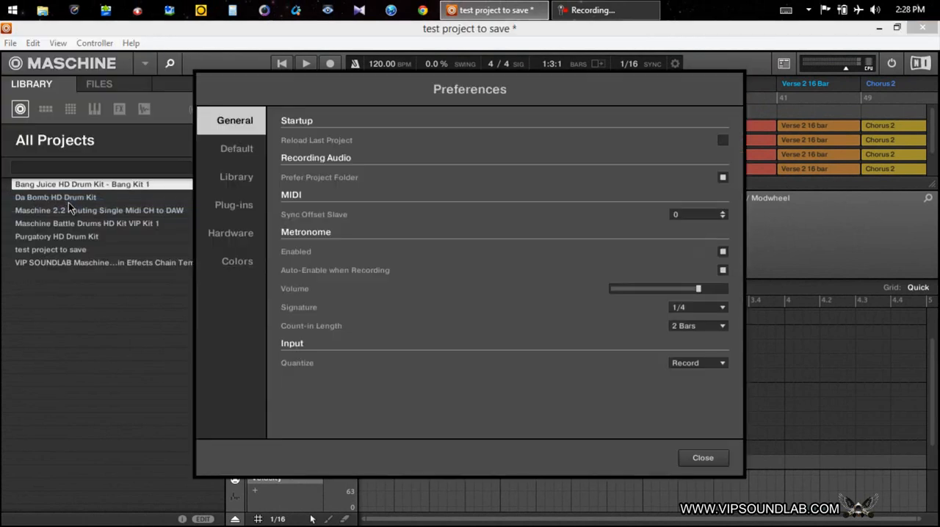
{"action": "left_click", "coordinate": [236, 176]}
{"action": "left_click", "coordinate": [359, 121]}
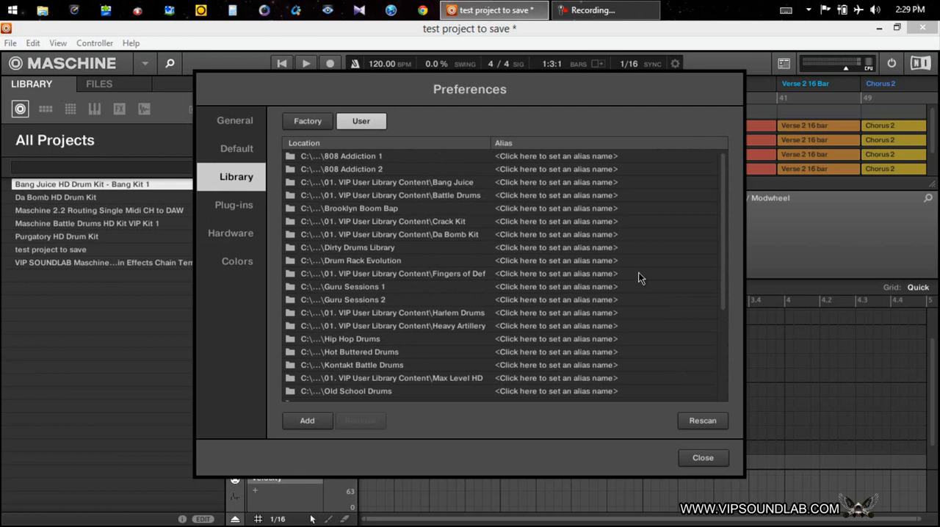
{"action": "left_click_drag", "start_coordinate": [723, 229], "coordinate": [731, 322]}
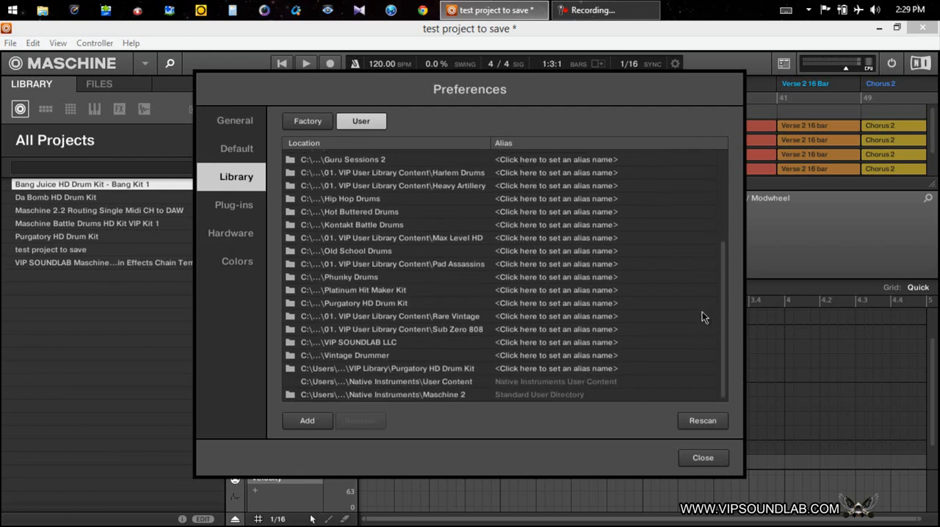
{"action": "left_click_drag", "start_coordinate": [513, 93], "coordinate": [599, 106]}
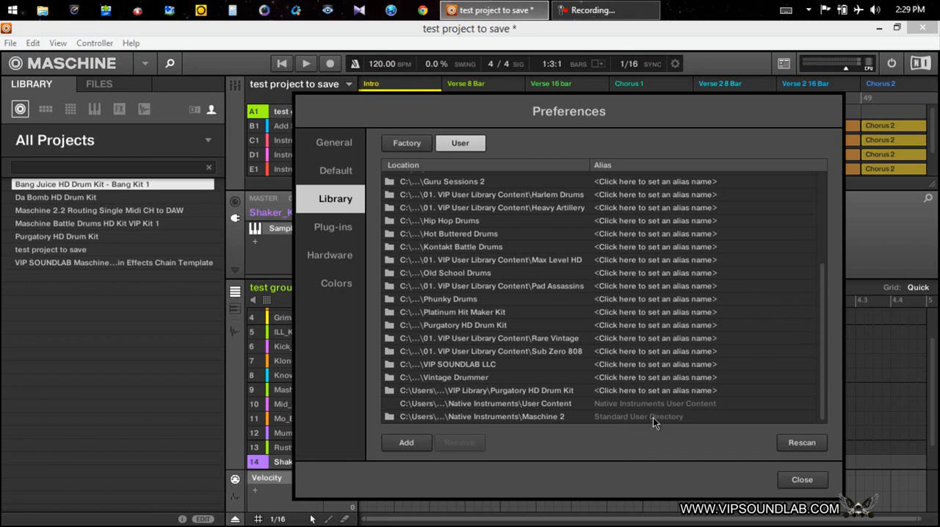
Step: Examine the Native Instruments User Content and Maschine 2 standard user directory entries, and close the preferences
{"action": "left_click", "coordinate": [564, 405]}
{"action": "left_click", "coordinate": [552, 416]}
{"action": "left_click", "coordinate": [550, 406]}
{"action": "left_click", "coordinate": [552, 414]}
{"action": "left_click", "coordinate": [554, 406]}
{"action": "left_click", "coordinate": [554, 416]}
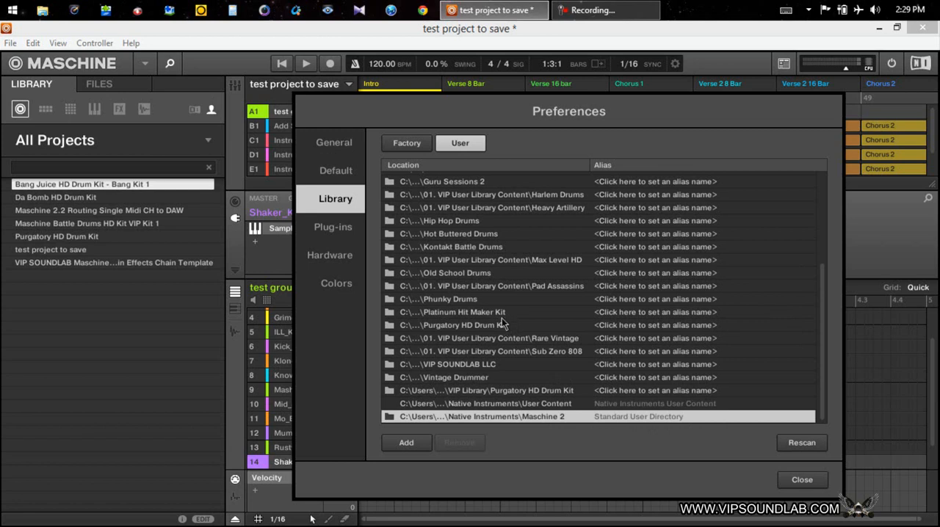
{"action": "left_click", "coordinate": [599, 403]}
{"action": "left_click", "coordinate": [602, 414]}
{"action": "left_click", "coordinate": [601, 405]}
{"action": "left_click", "coordinate": [601, 412]}
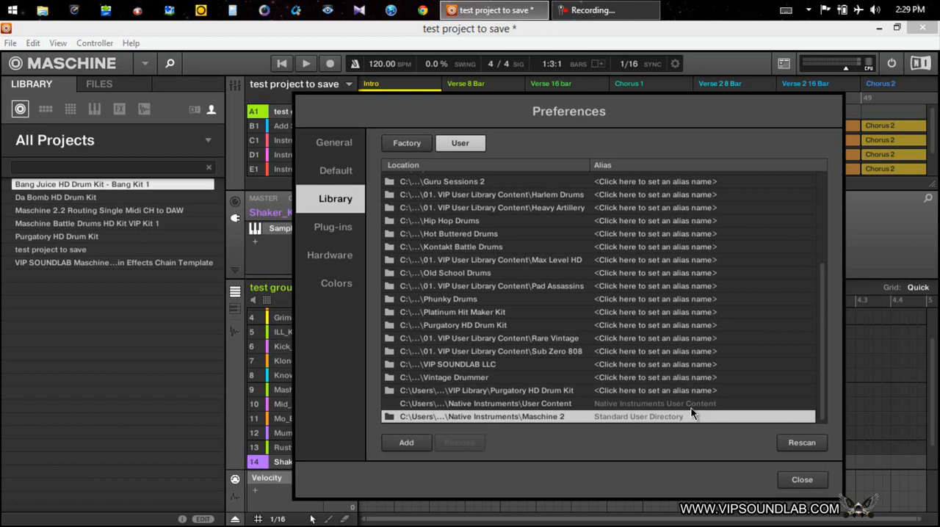
{"action": "left_click", "coordinate": [800, 481]}
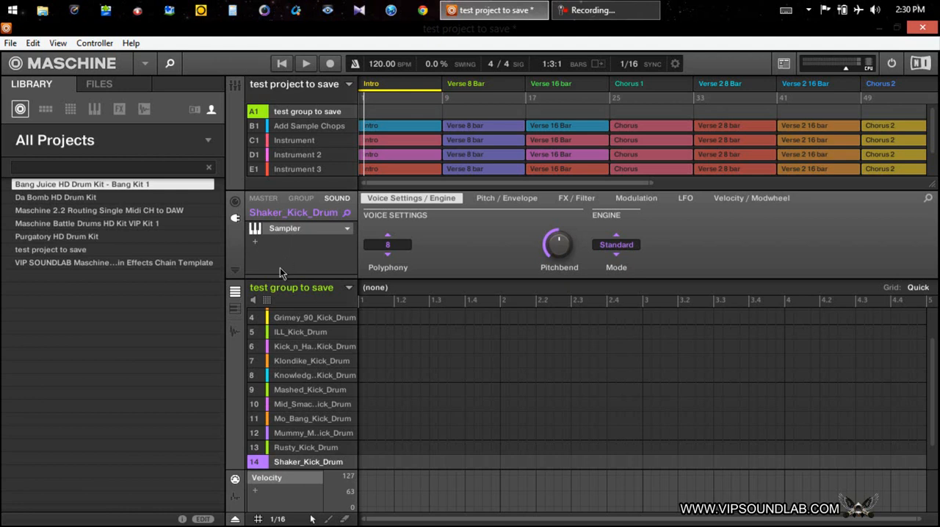
Step: Show the sounds library and open the group's Brooklyn_Kick_Drum sound in the sample editor's zone map
{"action": "left_click", "coordinate": [70, 110]}
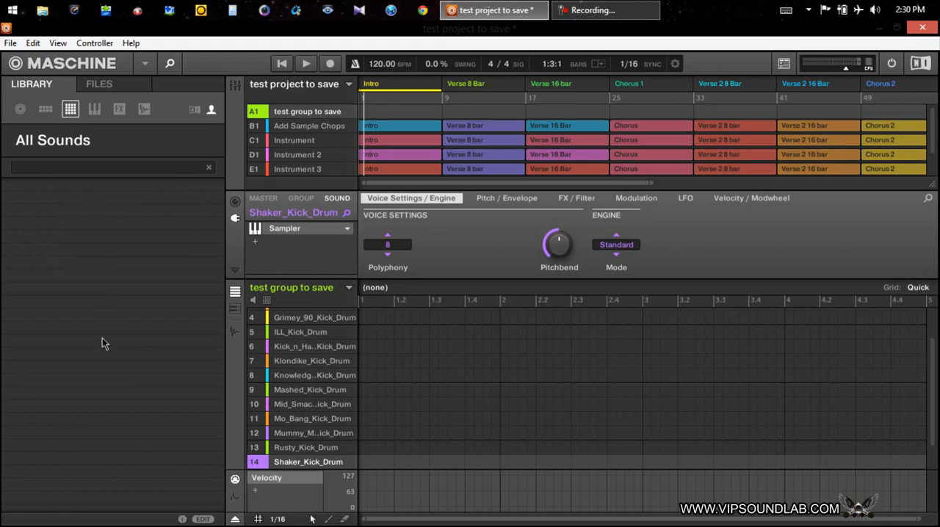
{"action": "left_click", "coordinate": [302, 334]}
{"action": "scroll", "coordinate": [309, 342], "scroll_direction": "up", "scroll_amount": 3}
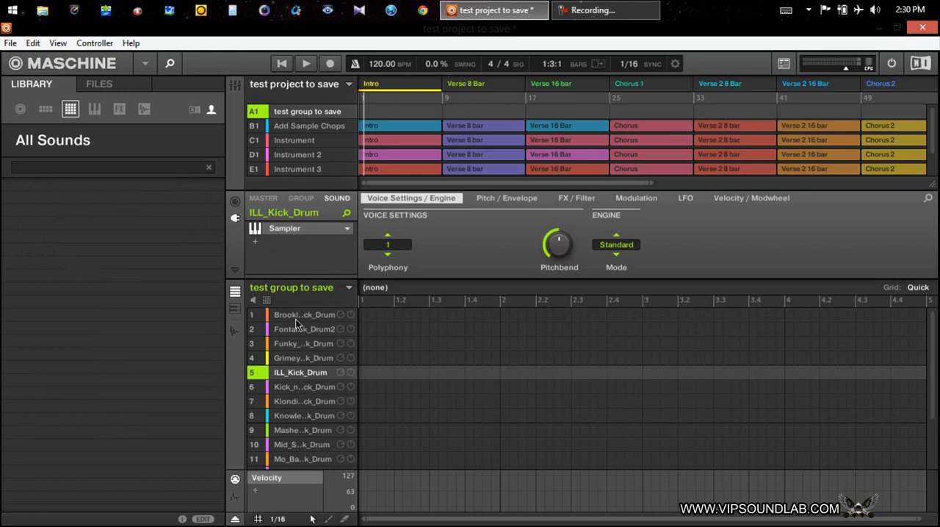
{"action": "left_click", "coordinate": [297, 318]}
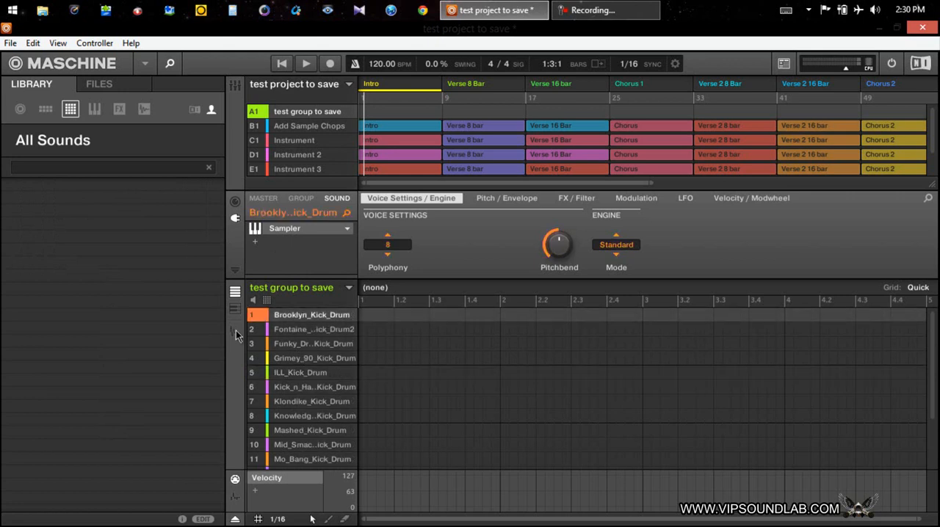
{"action": "left_click", "coordinate": [235, 332]}
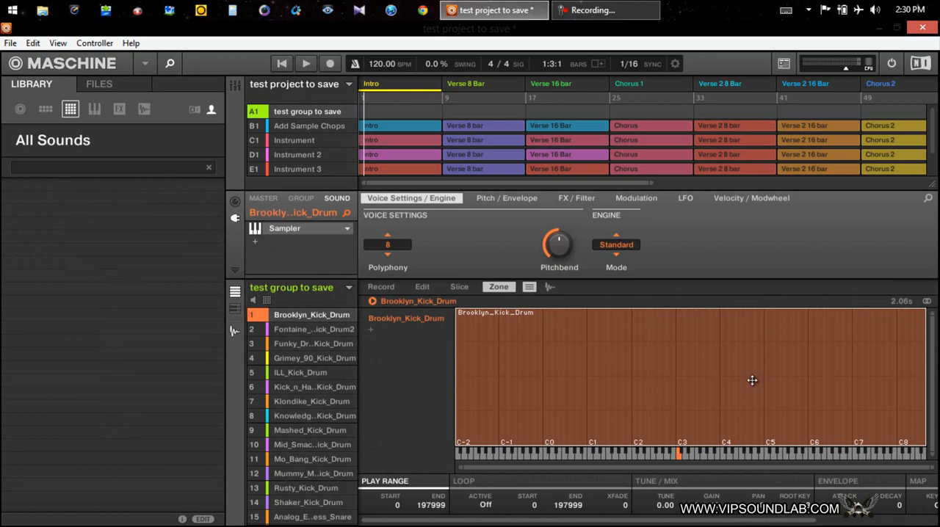
Step: Lower the upper velocity limit of the Brooklyn_Kick_Drum zone slightly and display the sample's waveform for editing
{"action": "left_click_drag", "start_coordinate": [636, 309], "coordinate": [631, 344]}
{"action": "mouse_move", "coordinate": [457, 381]}
{"action": "left_mouse_down"}
{"action": "mouse_move", "coordinate": [638, 394]}
{"action": "mouse_move", "coordinate": [446, 387]}
{"action": "left_mouse_up"}
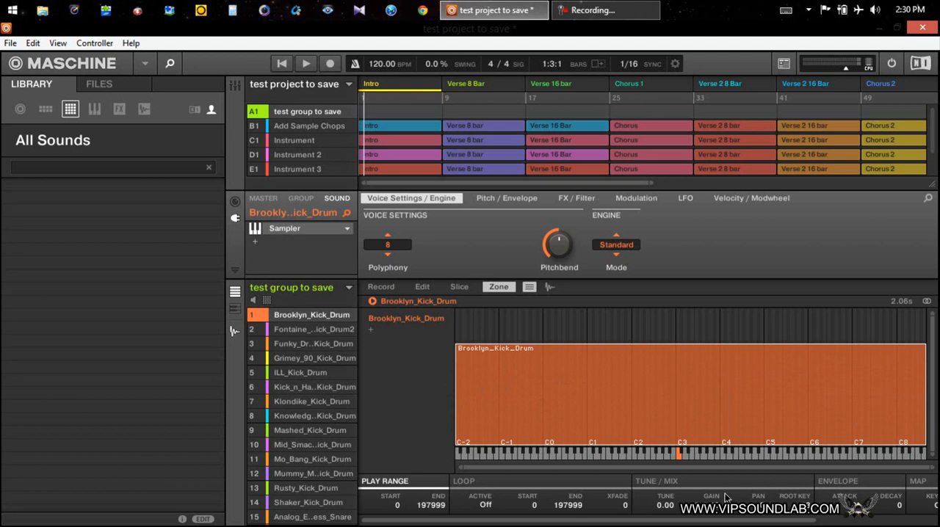
{"action": "left_click", "coordinate": [422, 287]}
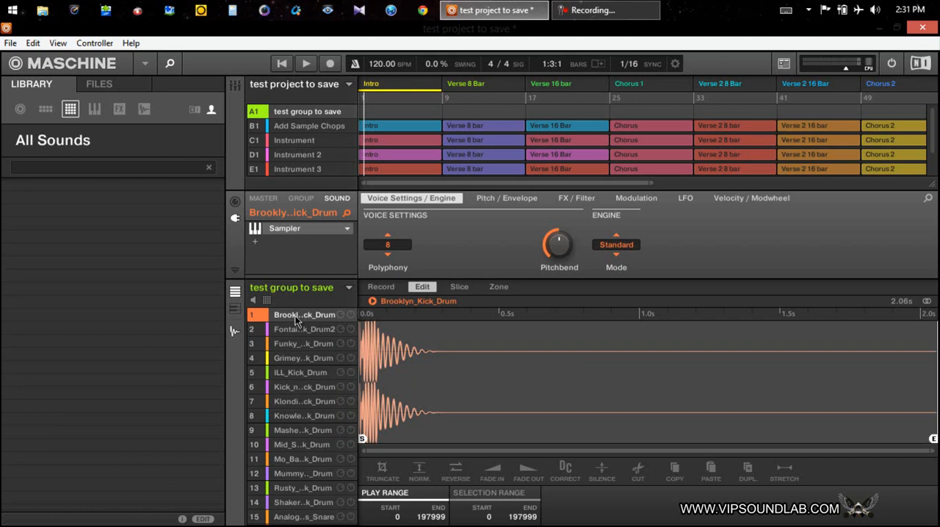
Step: Save the Brooklyn_Kick_Drum sound as "Brooklyn_Kick_Drum test sound.mxsnd" in the Maschine 2 Sounds folder
{"action": "right_click", "coordinate": [295, 319]}
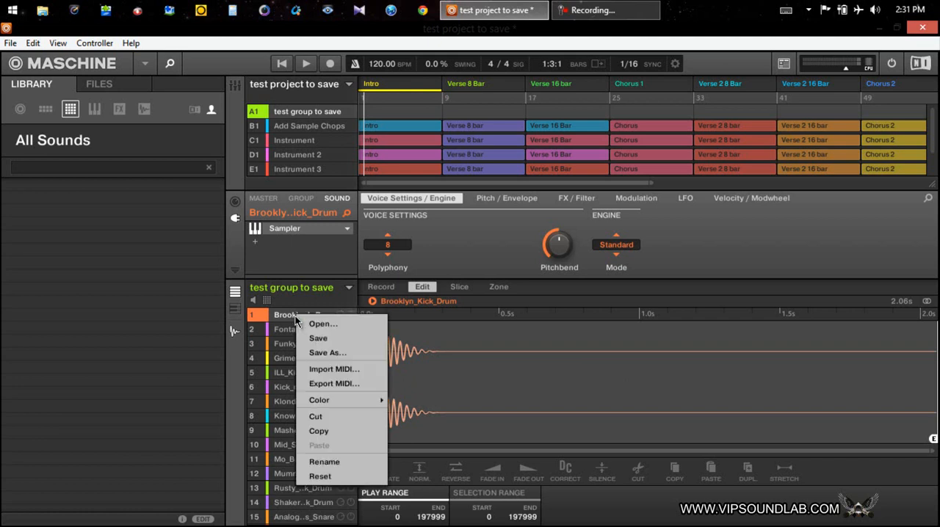
{"action": "left_click", "coordinate": [330, 353]}
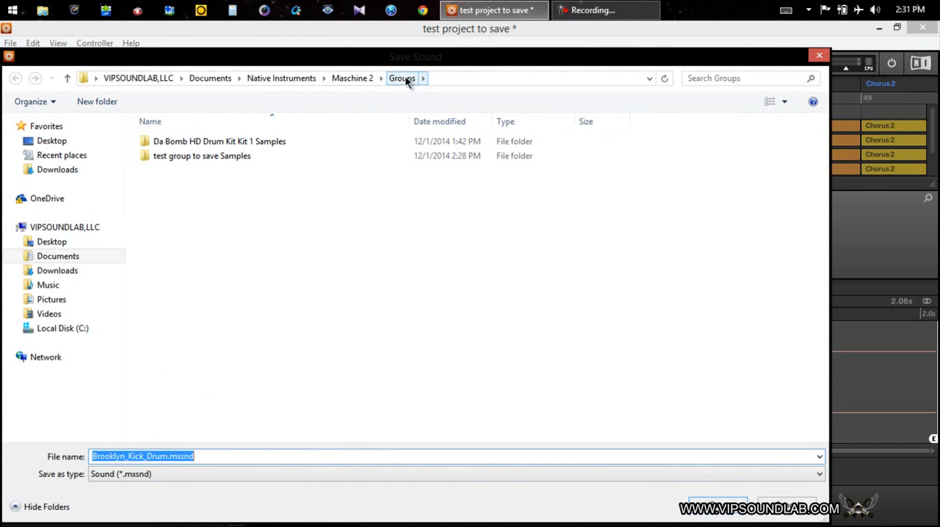
{"action": "left_click", "coordinate": [69, 78]}
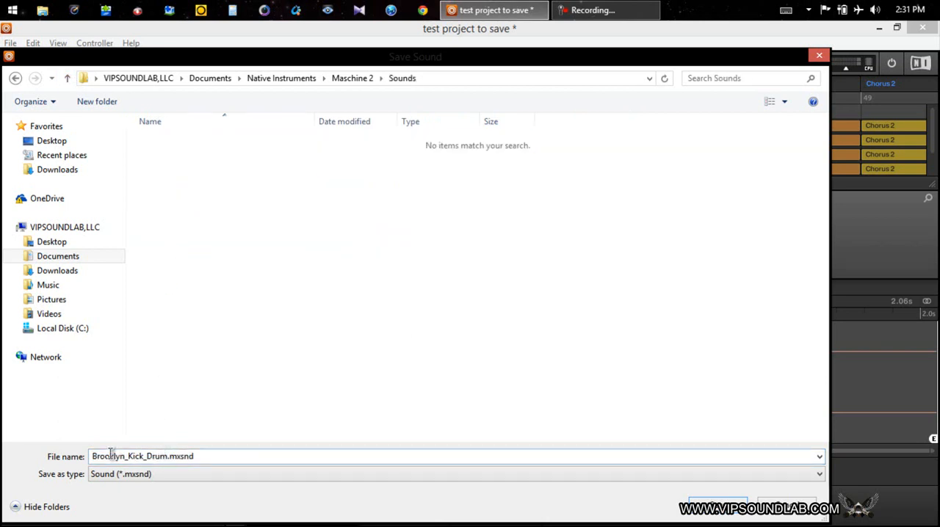
{"action": "double_click", "coordinate": [167, 456]}
{"action": "left_click", "coordinate": [167, 456]}
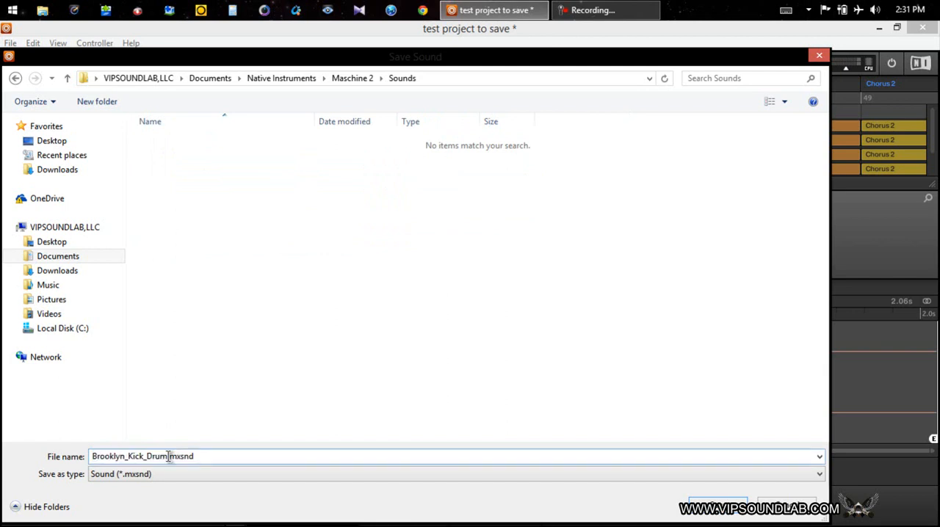
{"action": "type", "text": "test sound"}
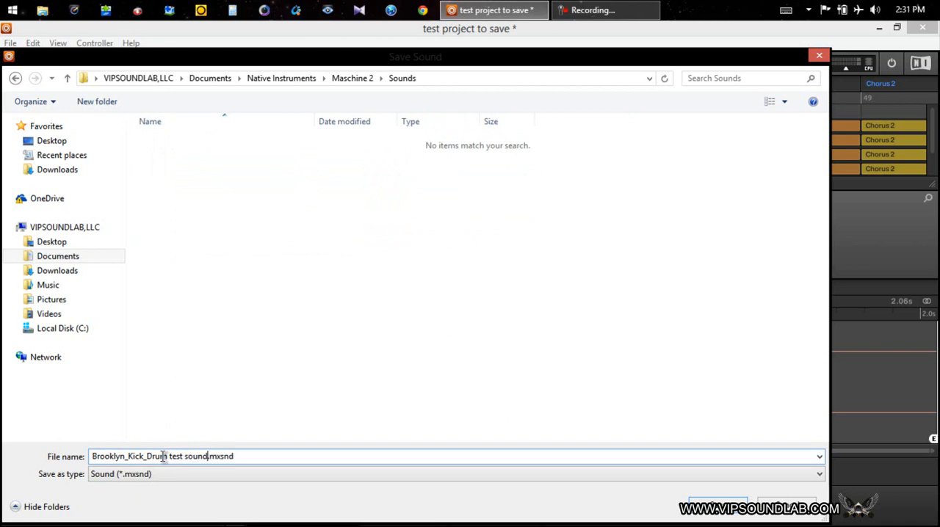
{"action": "left_click", "coordinate": [710, 504]}
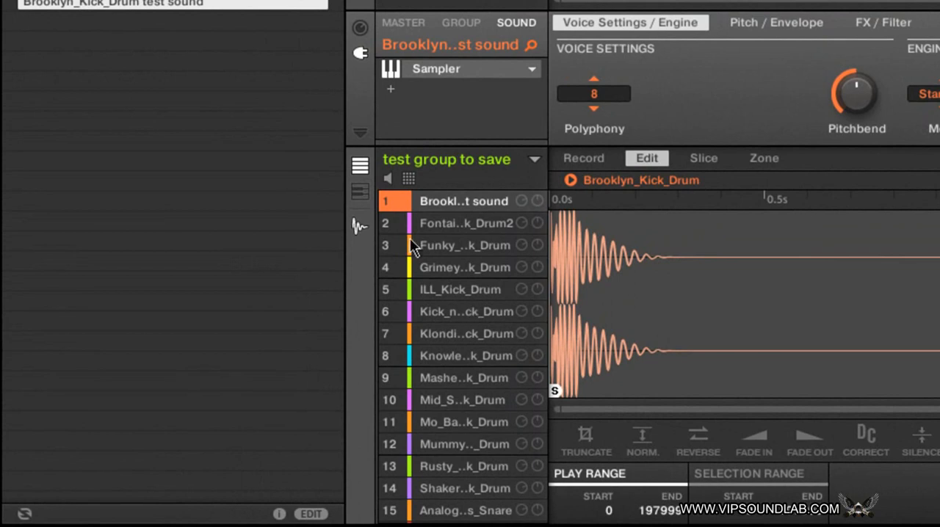
Step: Look through the sounds of the test group to save and examine each one's waveform
{"action": "left_click", "coordinate": [453, 225]}
{"action": "left_click", "coordinate": [453, 205]}
{"action": "key", "text": "Down"}
{"action": "key", "text": "Down"}
{"action": "key", "text": "Down"}
{"action": "key", "text": "Down"}
{"action": "key", "text": "Down"}
{"action": "key", "text": "Down"}
{"action": "key", "text": "Down"}
{"action": "key", "text": "Down"}
{"action": "key", "text": "Down"}
{"action": "key", "text": "Down"}
{"action": "key", "text": "Down"}
{"action": "key", "text": "Down"}
{"action": "key", "text": "Down"}
{"action": "key", "text": "Down"}
{"action": "key", "text": "Down"}
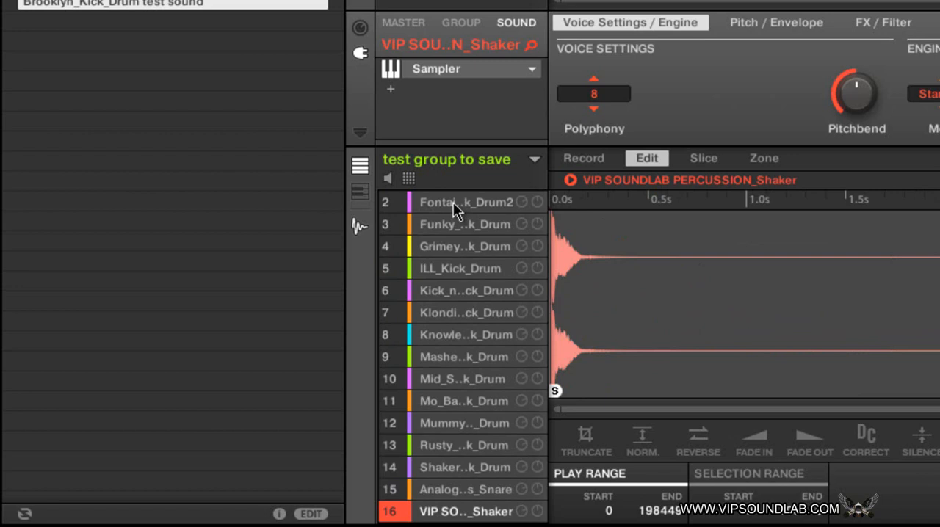
{"action": "key", "text": "Up"}
{"action": "key", "text": "Up"}
{"action": "key", "text": "Up"}
{"action": "key", "text": "Up"}
{"action": "key", "text": "Up"}
{"action": "key", "text": "Up"}
{"action": "key", "text": "Up"}
{"action": "key", "text": "Up"}
{"action": "key", "text": "Up"}
{"action": "key", "text": "Up"}
{"action": "key", "text": "Up"}
{"action": "key", "text": "Up"}
{"action": "key", "text": "Up"}
{"action": "key", "text": "Up"}
{"action": "key", "text": "Up"}
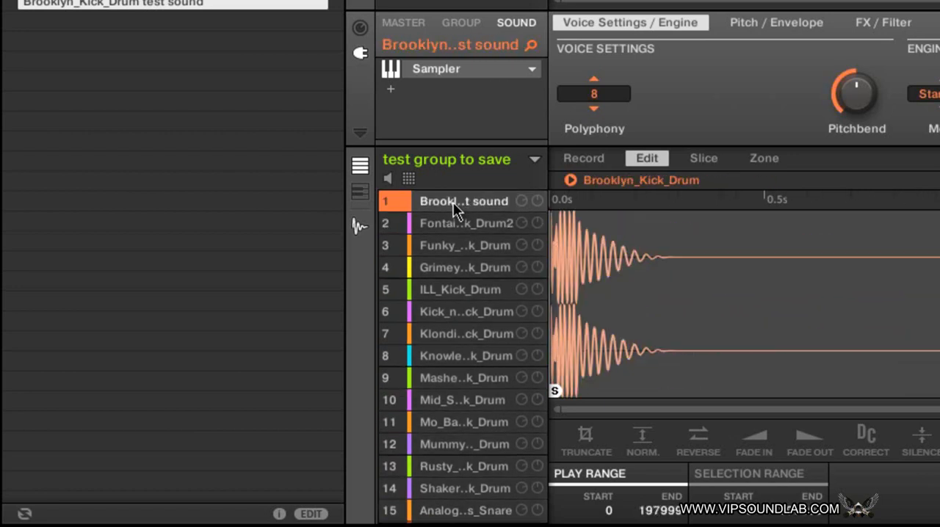
{"action": "key", "text": "Down"}
{"action": "key", "text": "Down"}
{"action": "key", "text": "Down"}
{"action": "key", "text": "Down"}
{"action": "key", "text": "Down"}
{"action": "key", "text": "Down"}
{"action": "key", "text": "Down"}
{"action": "key", "text": "Down"}
{"action": "key", "text": "Down"}
{"action": "key", "text": "Down"}
{"action": "key", "text": "Down"}
{"action": "key", "text": "Down"}
{"action": "key", "text": "Down"}
{"action": "key", "text": "Down"}
{"action": "key", "text": "Down"}
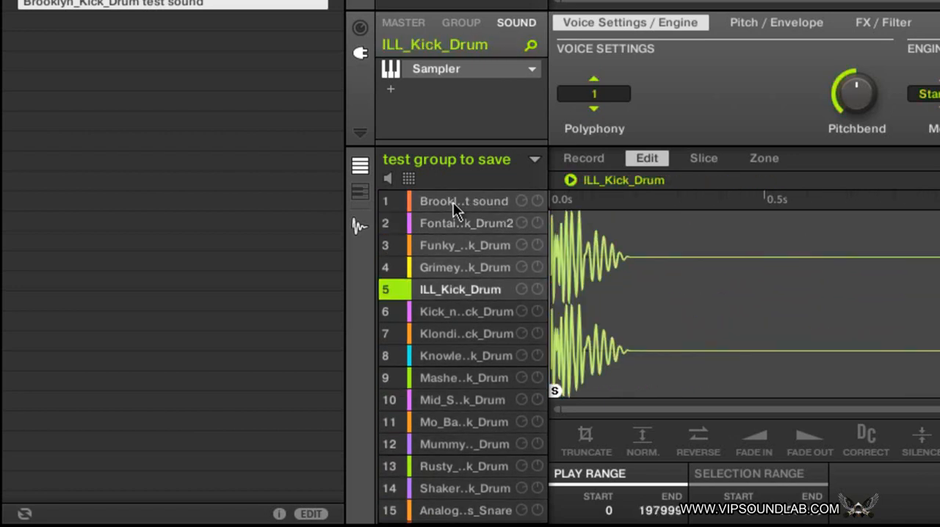
Step: Step through the remaining sounds of the group, ending on the VIP SOUNDLAB PERCUSSION_Shaker sound
{"action": "key", "text": "Up"}
{"action": "key", "text": "Up"}
{"action": "key", "text": "Up"}
{"action": "key", "text": "Up"}
{"action": "key", "text": "Up"}
{"action": "key", "text": "Up"}
{"action": "key", "text": "Up"}
{"action": "key", "text": "Up"}
{"action": "key", "text": "Up"}
{"action": "key", "text": "Up"}
{"action": "key", "text": "Up"}
{"action": "key", "text": "Up"}
{"action": "key", "text": "Up"}
{"action": "key", "text": "Up"}
{"action": "key", "text": "Up"}
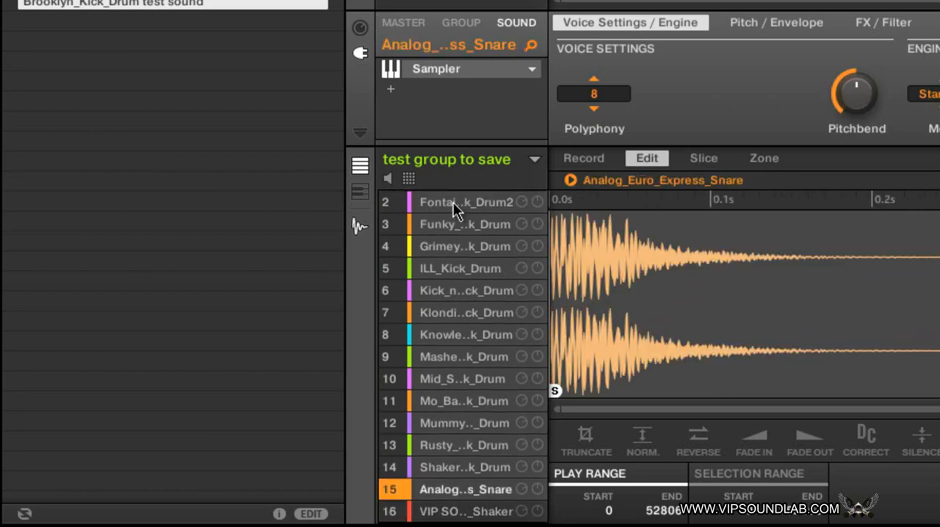
{"action": "key", "text": "Down"}
{"action": "key", "text": "Down"}
{"action": "key", "text": "Down"}
{"action": "key", "text": "Down"}
{"action": "key", "text": "Down"}
{"action": "key", "text": "Down"}
{"action": "key", "text": "Down"}
{"action": "key", "text": "Down"}
{"action": "key", "text": "Down"}
{"action": "key", "text": "Down"}
{"action": "key", "text": "Down"}
{"action": "key", "text": "Down"}
{"action": "key", "text": "Down"}
{"action": "key", "text": "Down"}
{"action": "key", "text": "Down"}
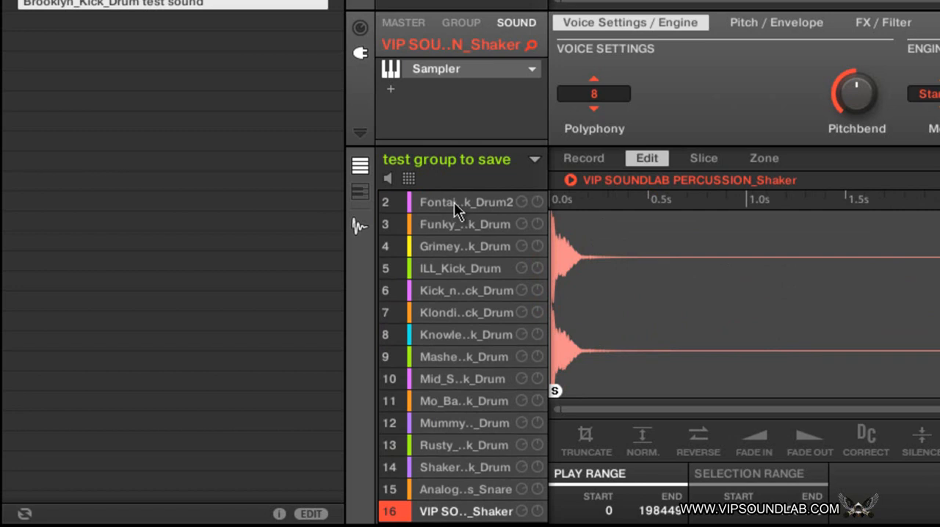
Step: Save the Fontaine_808_Kick_Drum2 sound as "16 sounds at once fail.mxsnd" in the Maschine 2 Sounds folder
{"action": "right_click", "coordinate": [454, 202]}
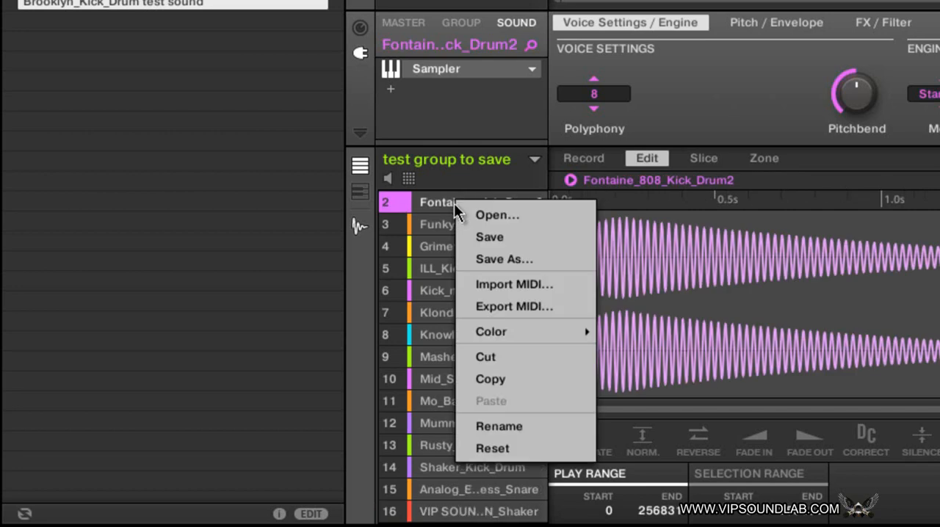
{"action": "left_click", "coordinate": [499, 258]}
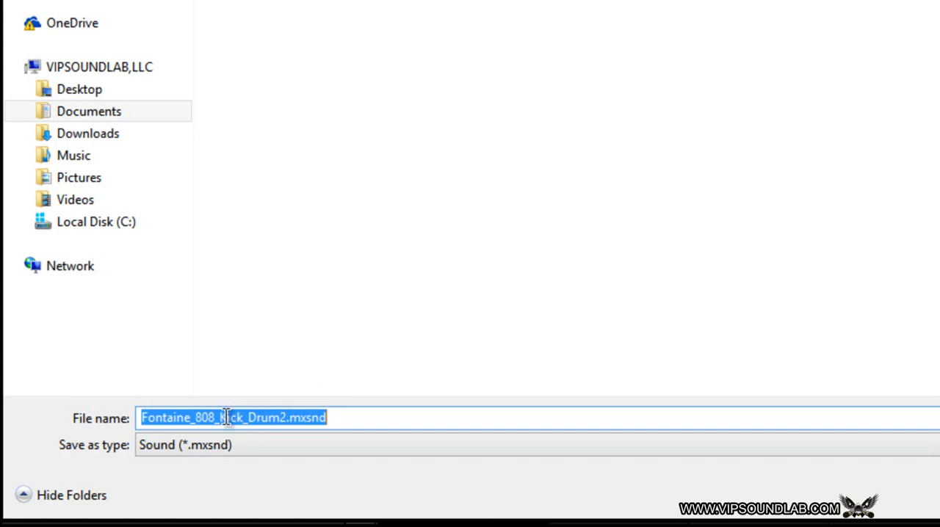
{"action": "left_click", "coordinate": [286, 416]}
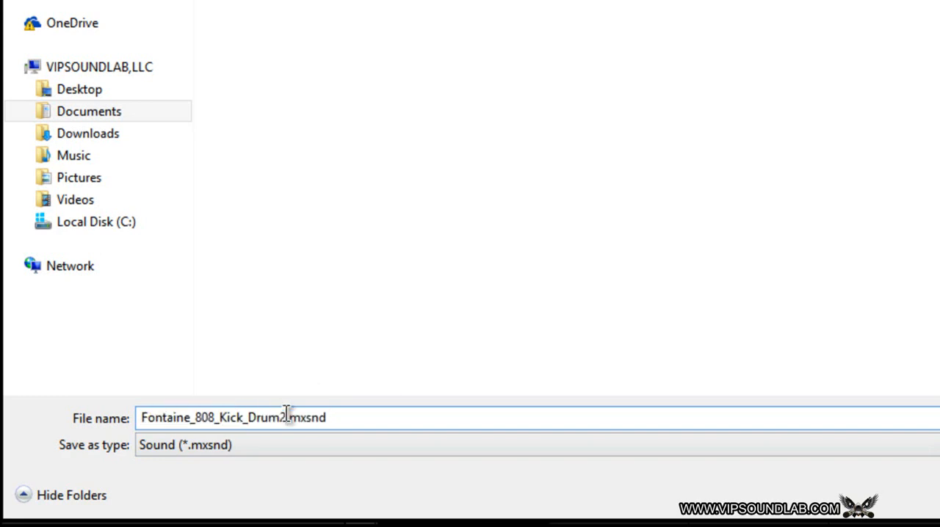
{"action": "left_click_drag", "start_coordinate": [286, 415], "coordinate": [105, 389]}
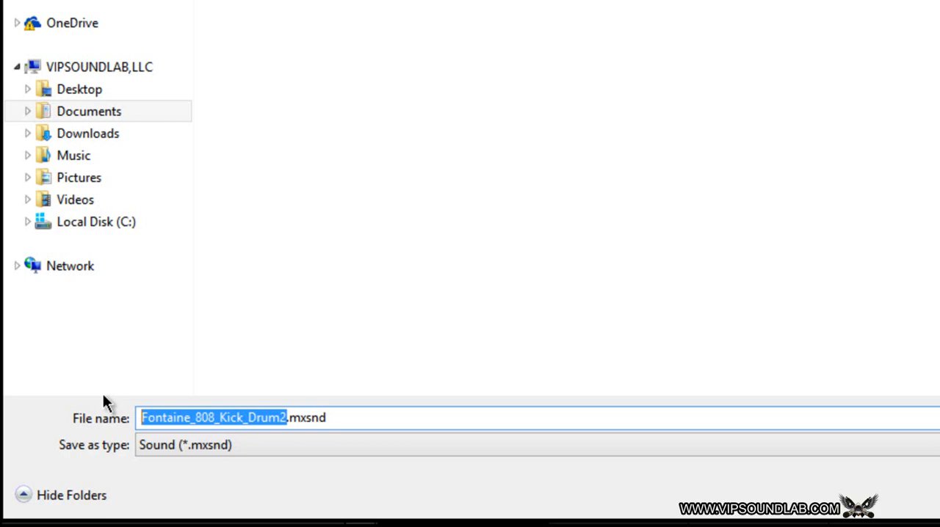
{"action": "type", "text": "16 so"}
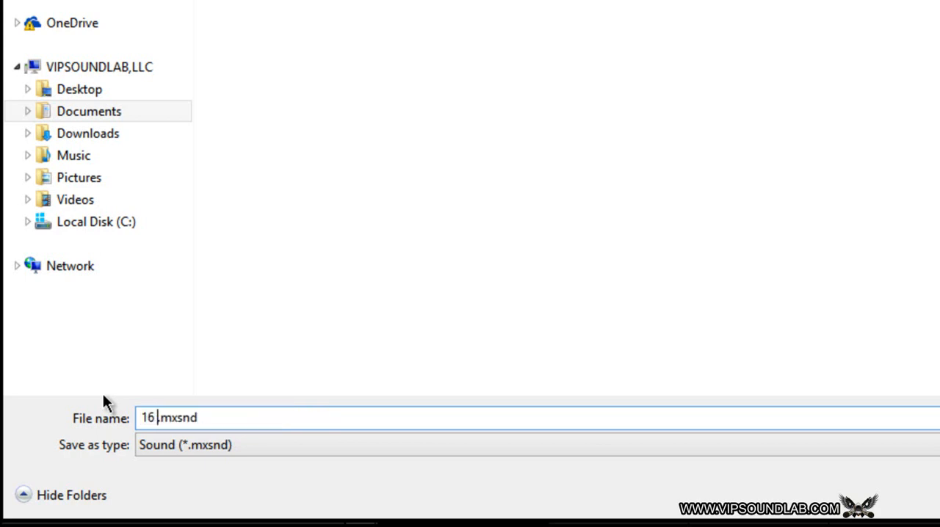
{"action": "type", "text": "unds at "}
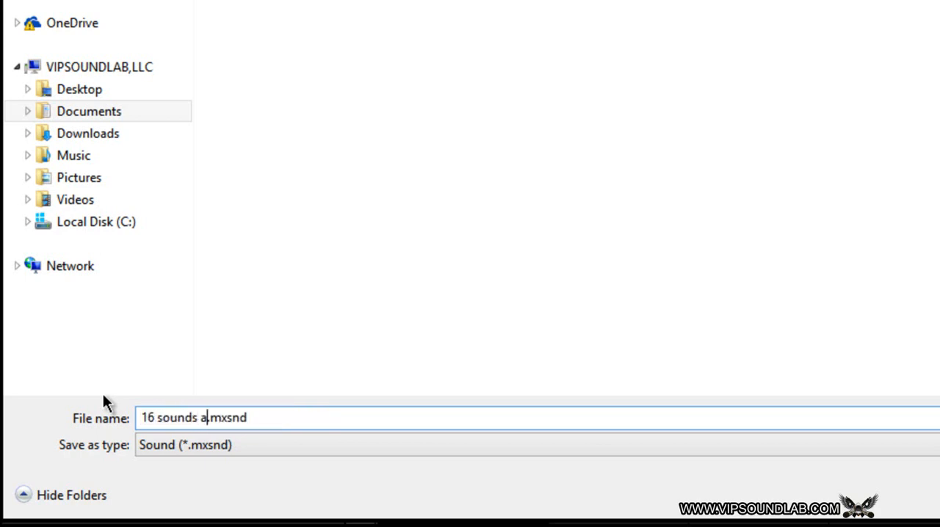
{"action": "type", "text": "once"}
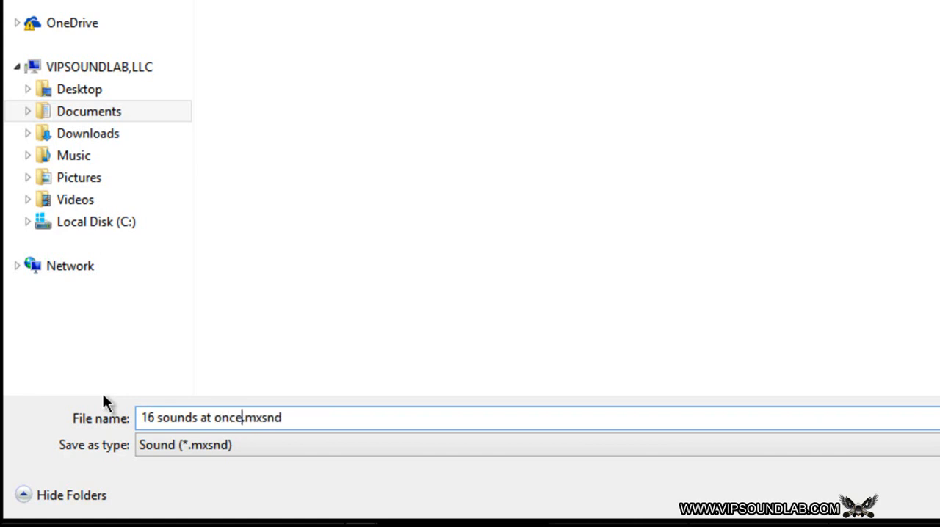
{"action": "type", "text": " fail"}
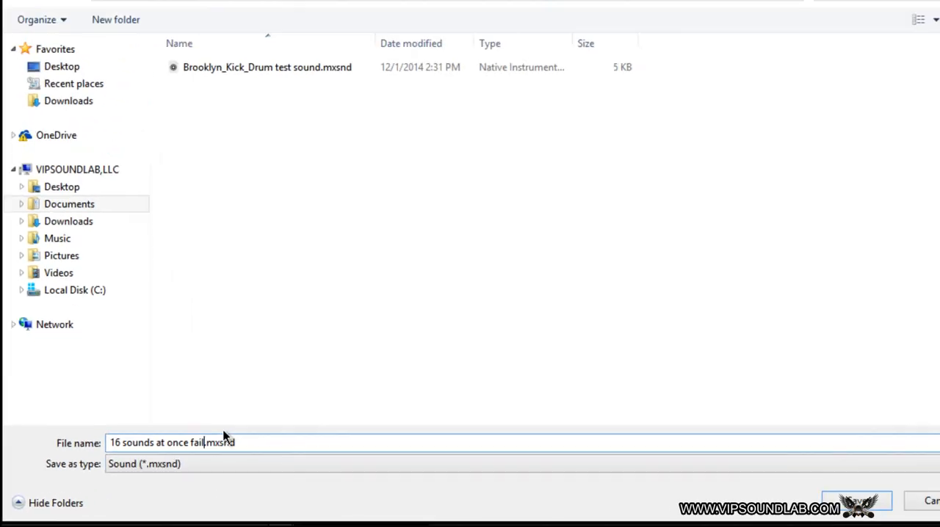
{"action": "left_click", "coordinate": [856, 502]}
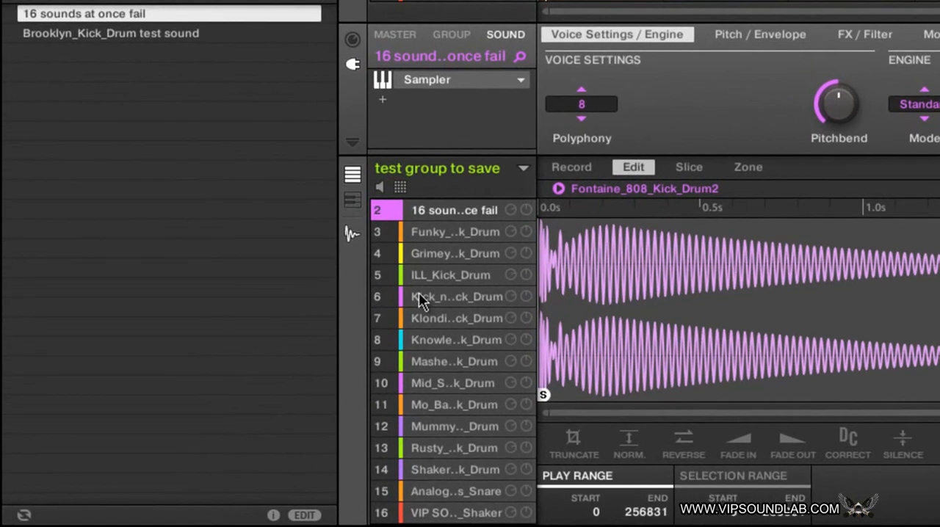
Step: Undo the name changes that saving made to the group's first two sounds
{"action": "left_click", "coordinate": [474, 232]}
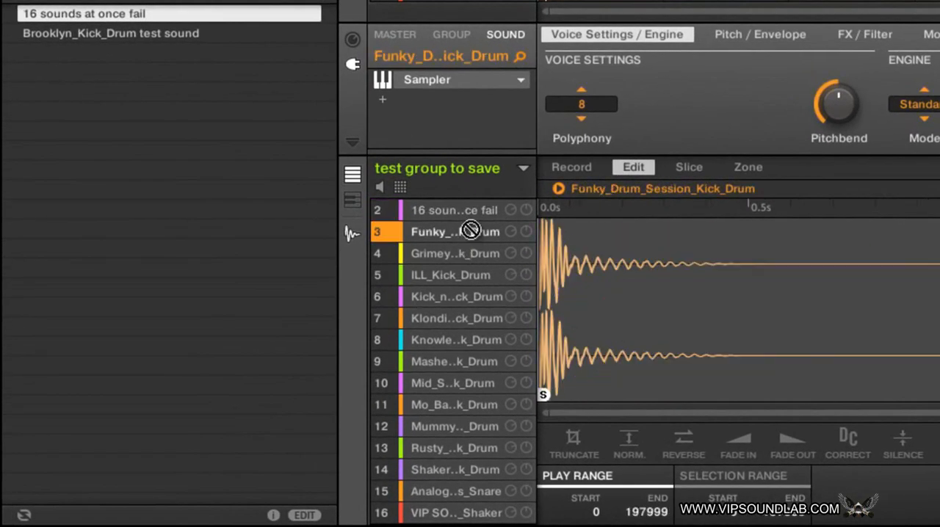
{"action": "key", "text": "Up"}
{"action": "key", "text": "Up"}
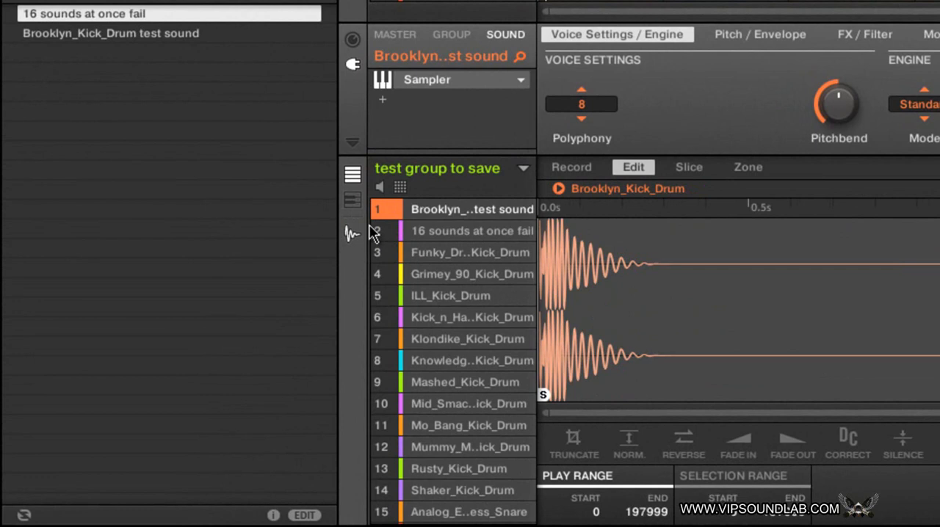
{"action": "key", "text": "super+z"}
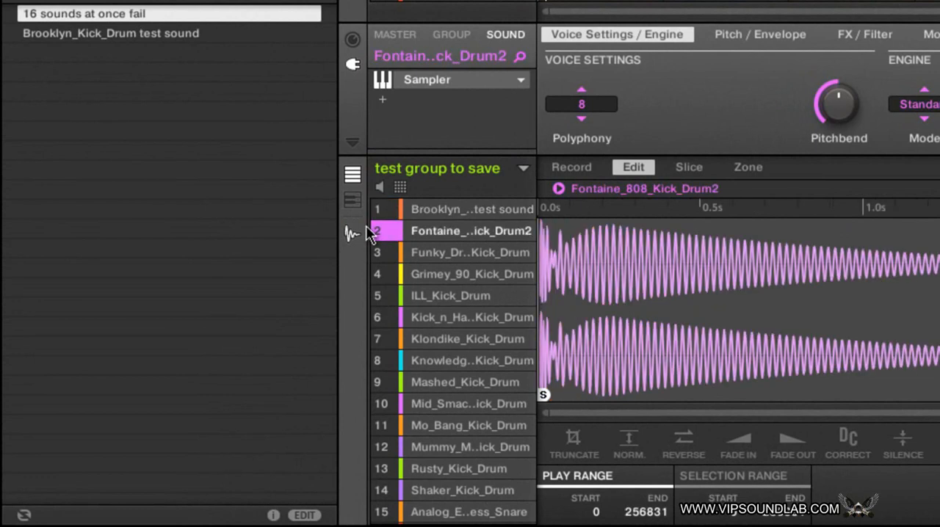
{"action": "key", "text": "super+z"}
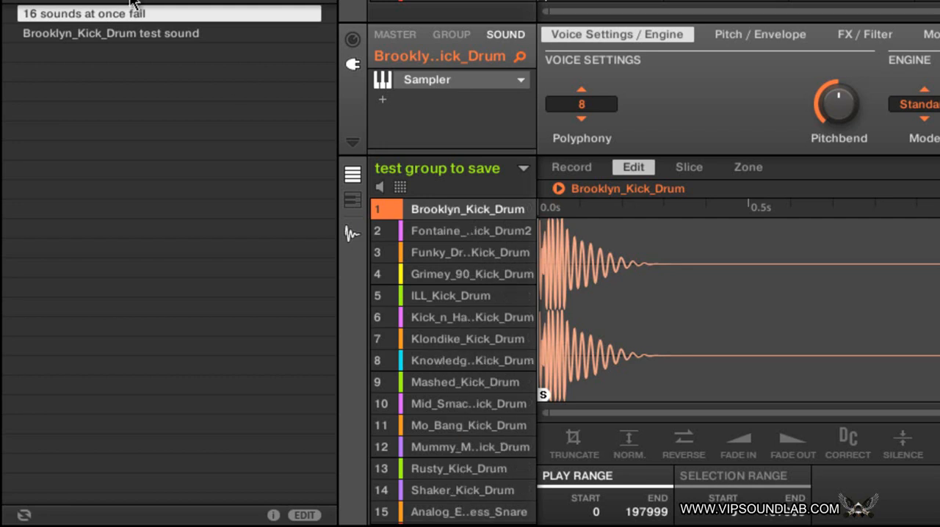
Step: Delete the saved sound "16 sounds at once fail" from the library and the disk
{"action": "right_click", "coordinate": [112, 15]}
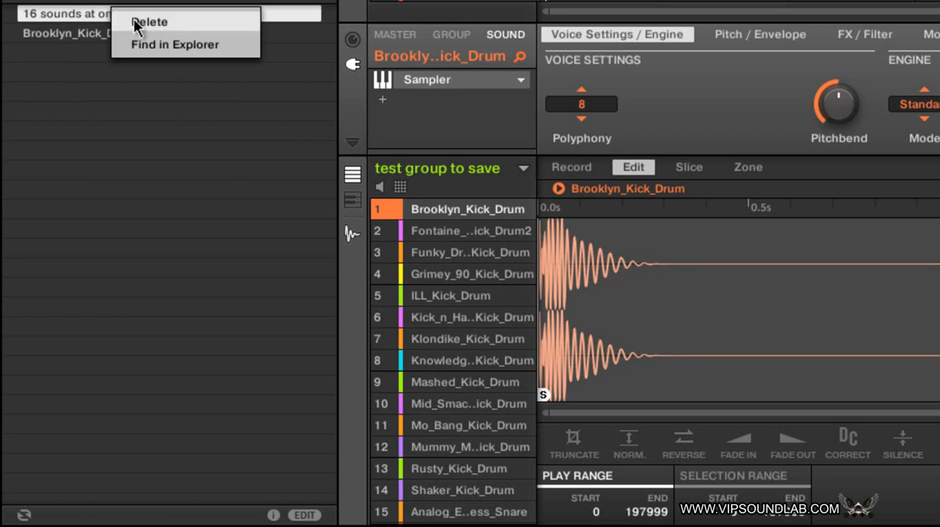
{"action": "left_click", "coordinate": [144, 24]}
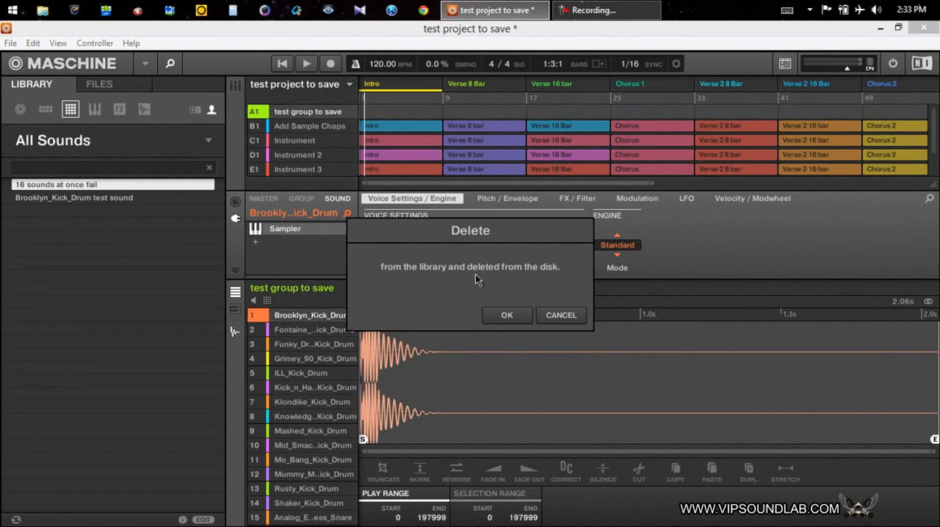
{"action": "left_click", "coordinate": [509, 314]}
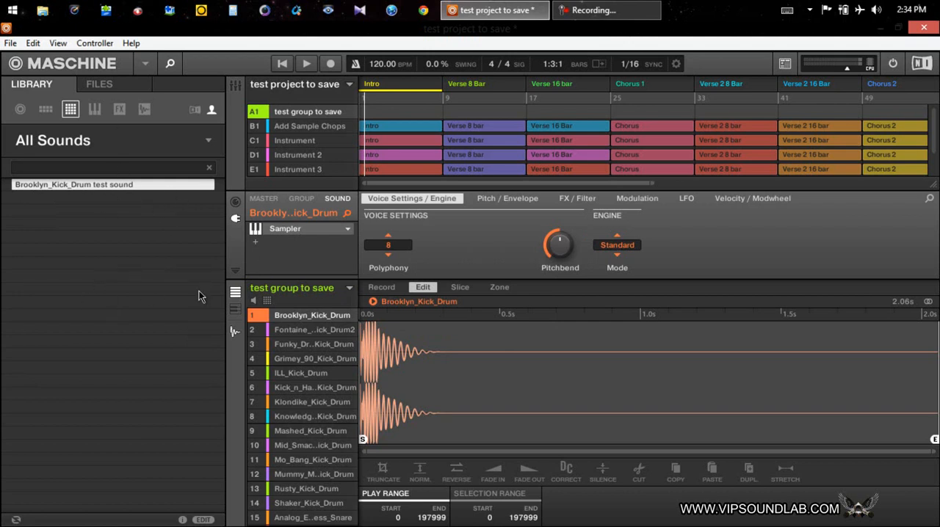
Step: Reset the group's Brooklyn_Kick_Drum sound and load the external plug-in Beast Mode Red Special Edition Red V3 in its place
{"action": "right_click", "coordinate": [297, 321]}
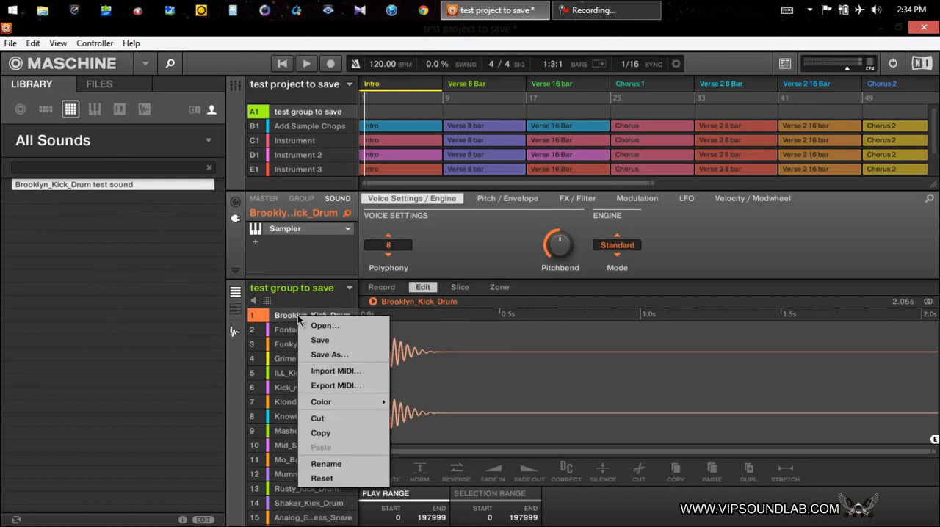
{"action": "left_click", "coordinate": [321, 478]}
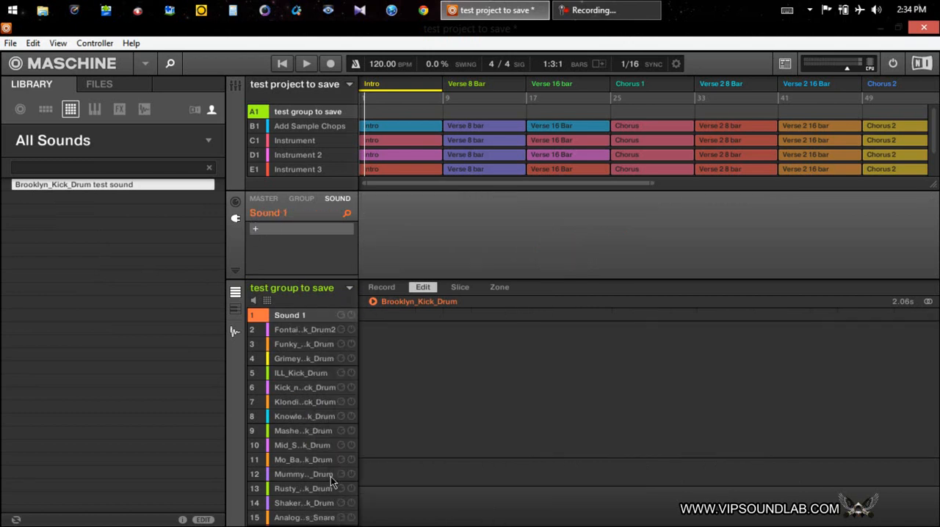
{"action": "left_click", "coordinate": [256, 230]}
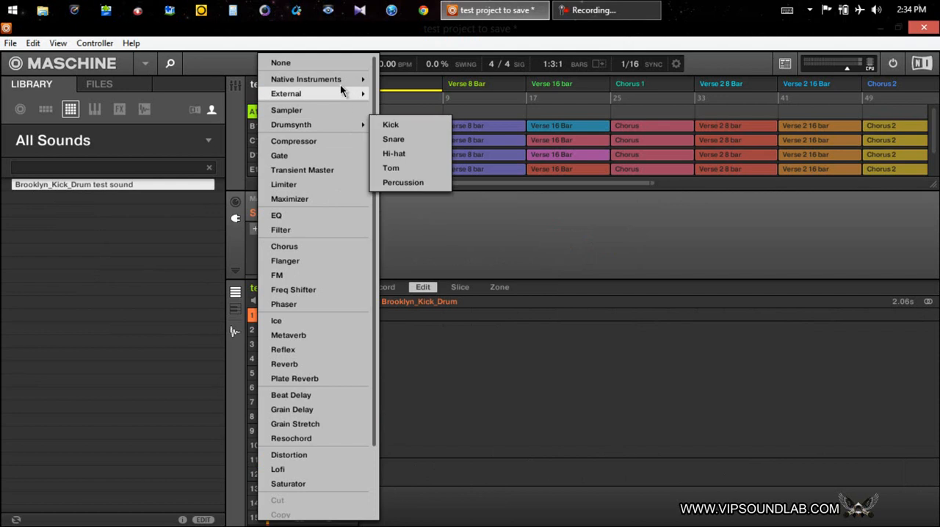
{"action": "mouse_move", "coordinate": [342, 94]}
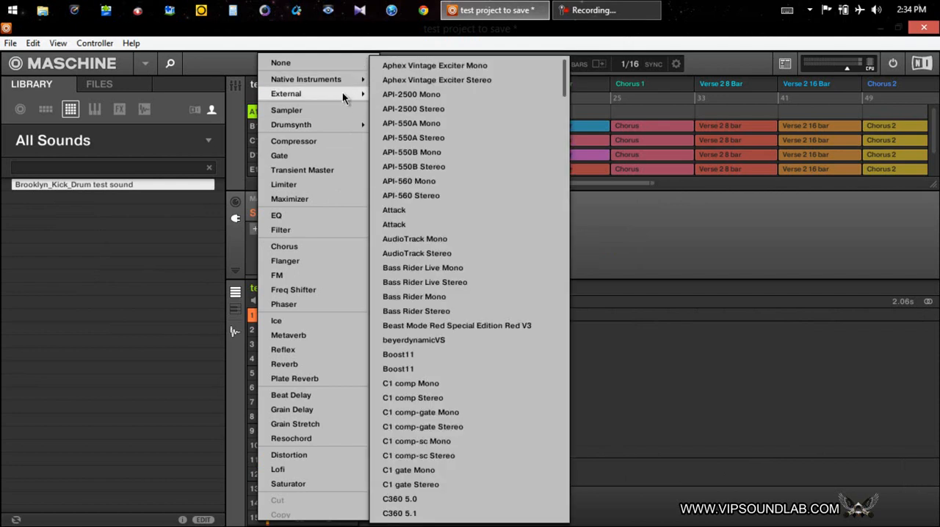
{"action": "left_click", "coordinate": [464, 325]}
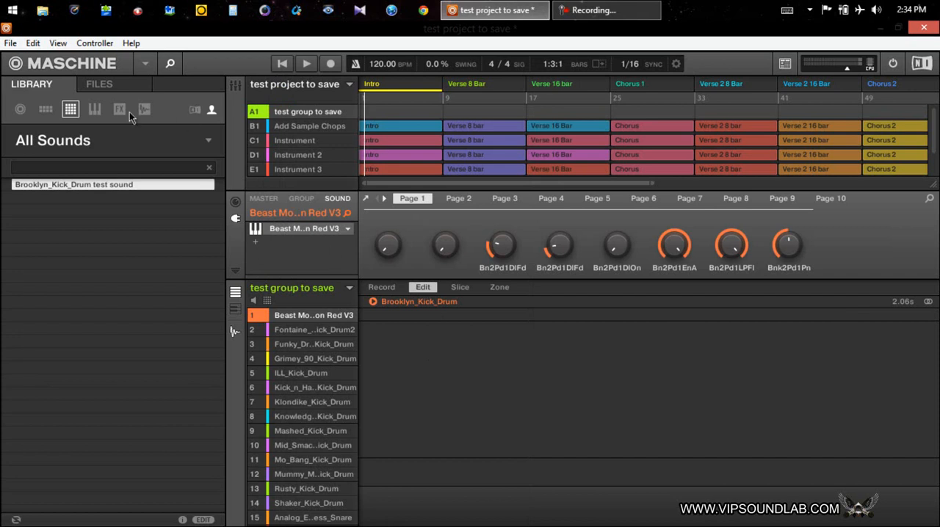
Step: Show the instrument presets in the user library and load Beast Mode Special Edition Red Kit 6 into the first sound
{"action": "left_click", "coordinate": [95, 110]}
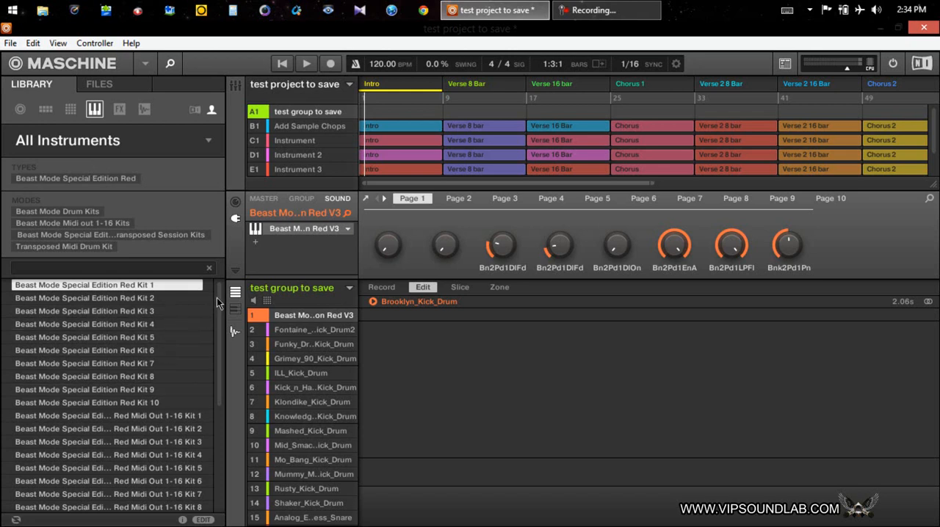
{"action": "mouse_move", "coordinate": [220, 307]}
{"action": "left_mouse_down"}
{"action": "mouse_move", "coordinate": [225, 413]}
{"action": "mouse_move", "coordinate": [218, 314]}
{"action": "left_mouse_up"}
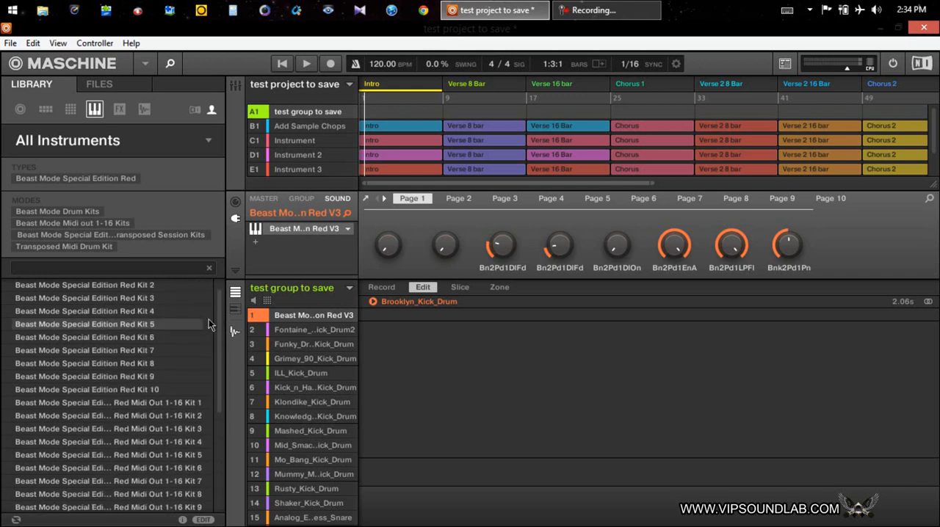
{"action": "scroll", "coordinate": [225, 326], "scroll_direction": "up", "scroll_amount": 1}
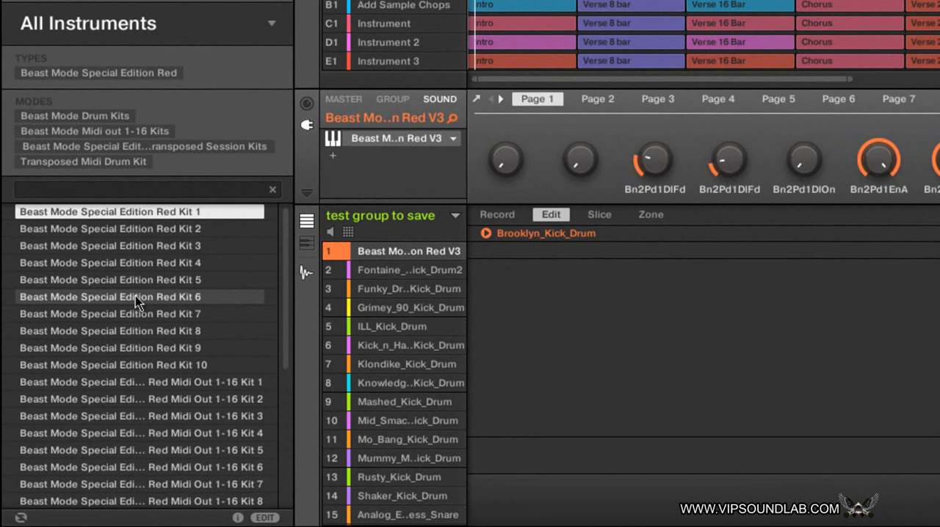
{"action": "left_click", "coordinate": [135, 301]}
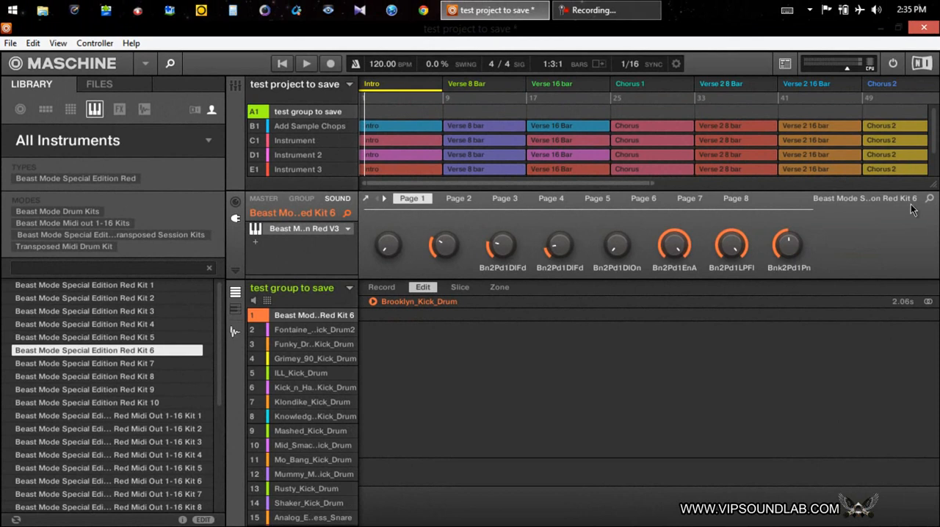
Step: Open the Beast Mode plug-in's interface and load the Beast Mode Special Edition Red Kit 8 preset
{"action": "left_click", "coordinate": [304, 230]}
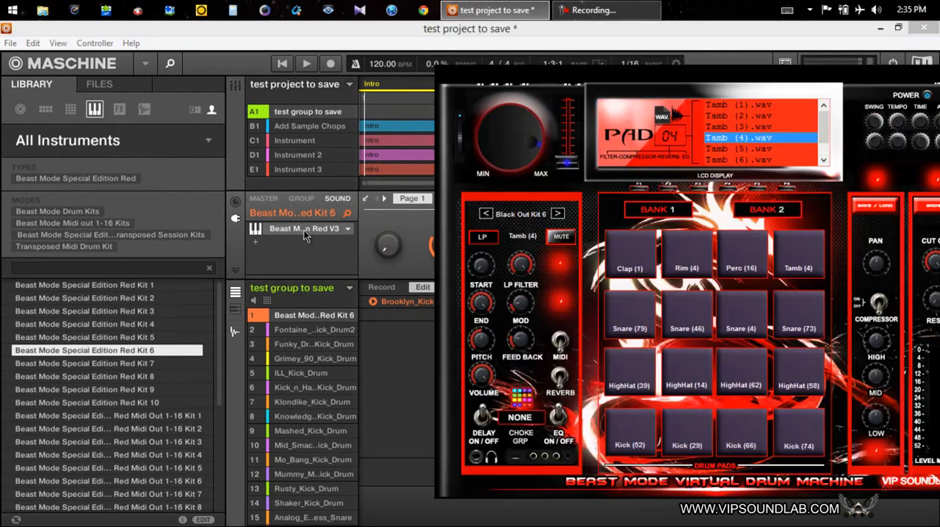
{"action": "left_click_drag", "start_coordinate": [734, 76], "coordinate": [546, 85]}
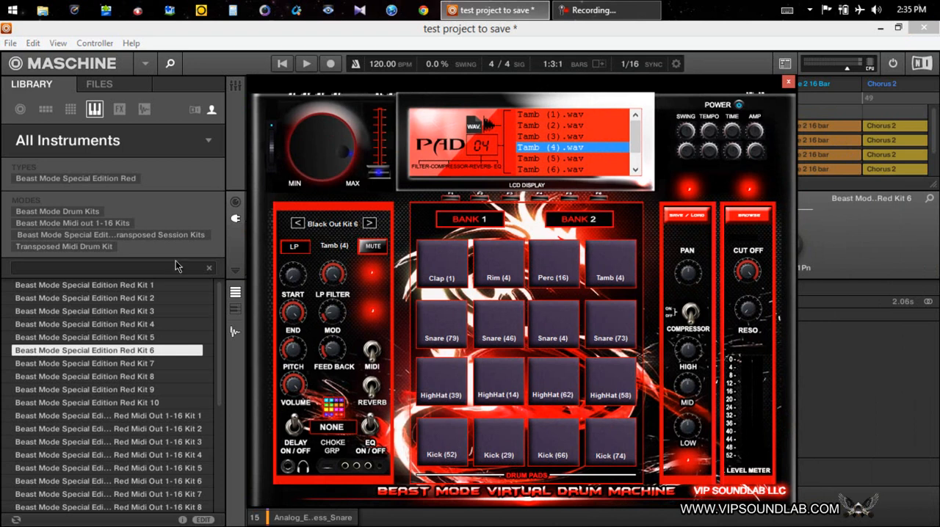
{"action": "left_click", "coordinate": [111, 377]}
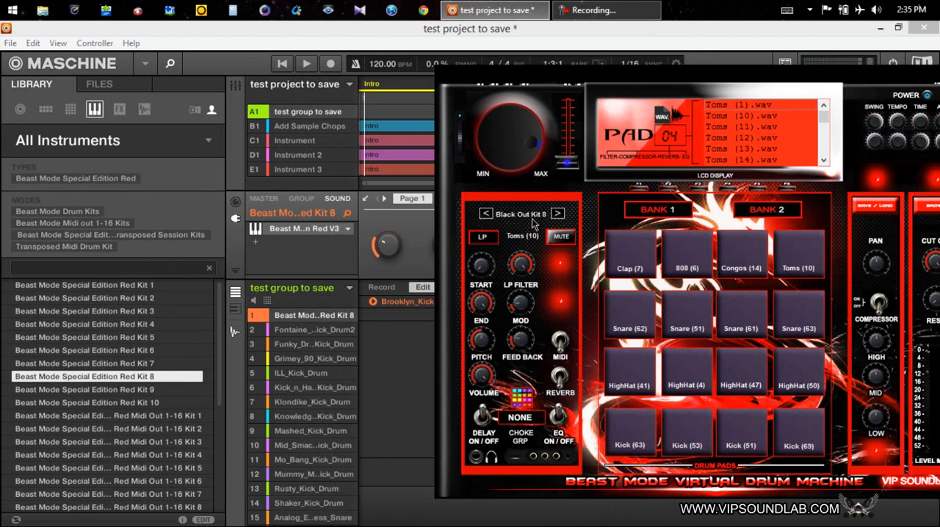
{"action": "left_click_drag", "start_coordinate": [827, 82], "coordinate": [658, 71]}
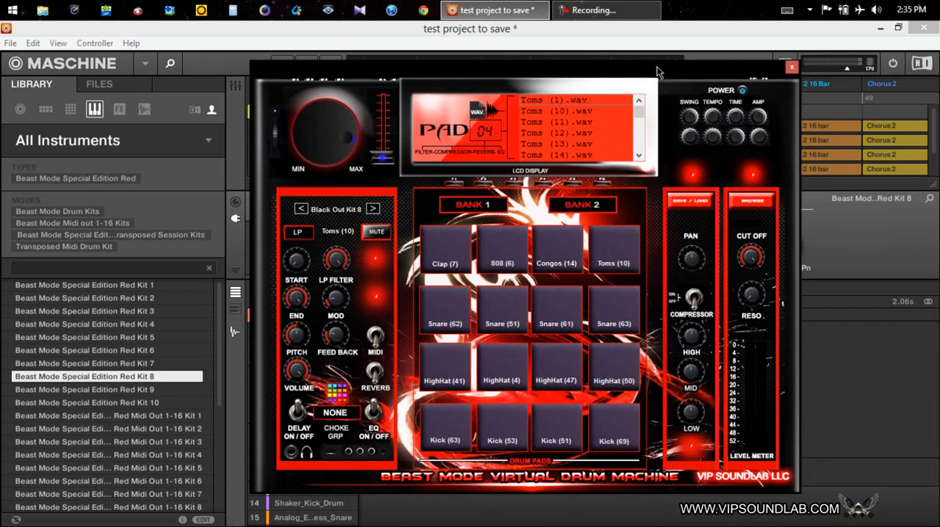
Step: Examine the save and load options inside the Beast Mode plug-in and close its interface
{"action": "left_click", "coordinate": [692, 202]}
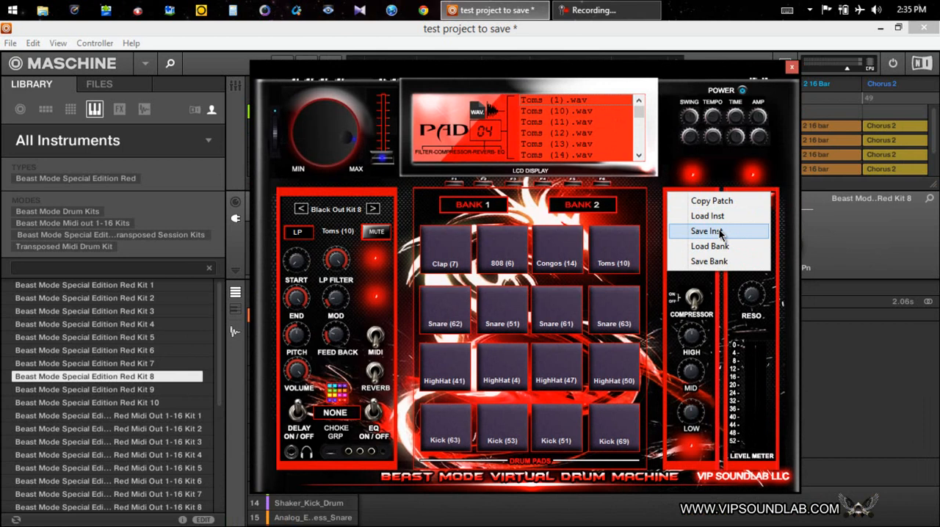
{"action": "left_click", "coordinate": [791, 68]}
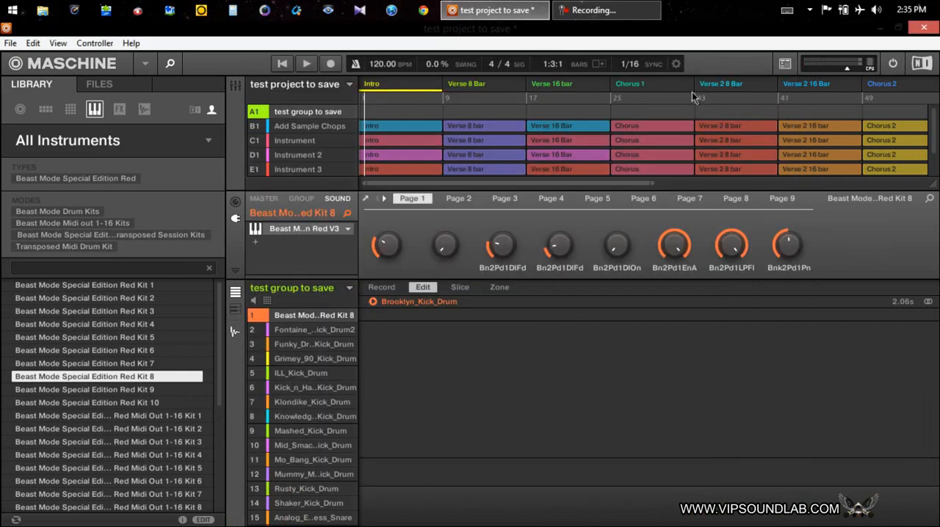
{"action": "left_click", "coordinate": [293, 228]}
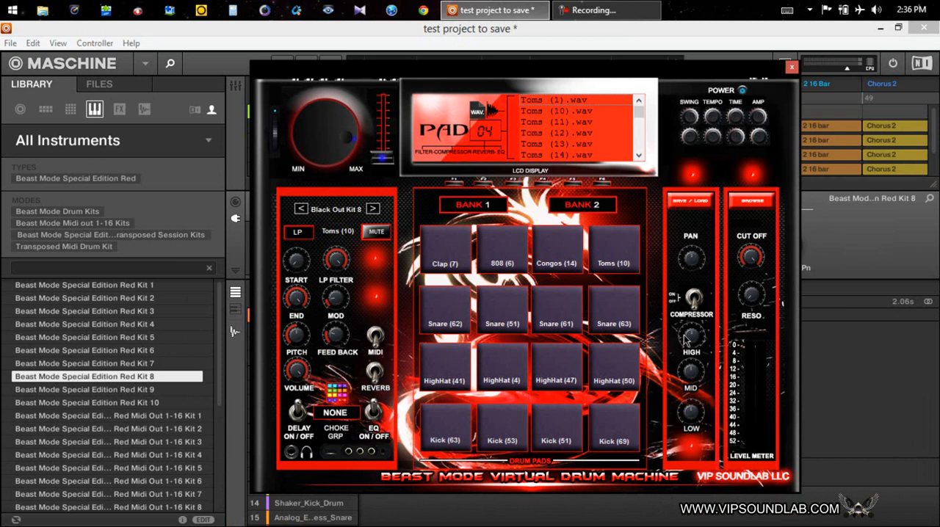
{"action": "left_click", "coordinate": [790, 68]}
Step: Start saving the Beast Mode plug-in's current settings as a preset file and go up to the Maschine 2 folder
{"action": "left_click", "coordinate": [348, 233]}
{"action": "scroll", "coordinate": [397, 308], "scroll_direction": "down", "scroll_amount": 3}
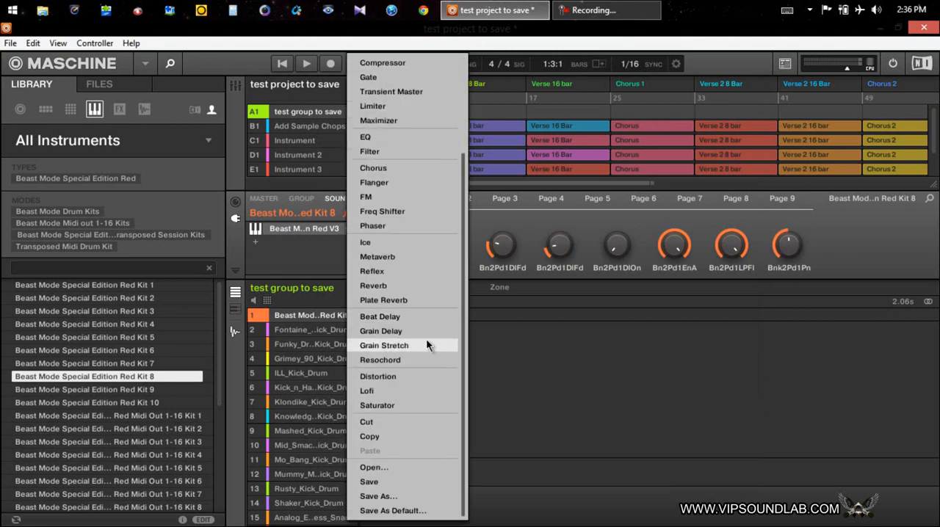
{"action": "left_click", "coordinate": [378, 496]}
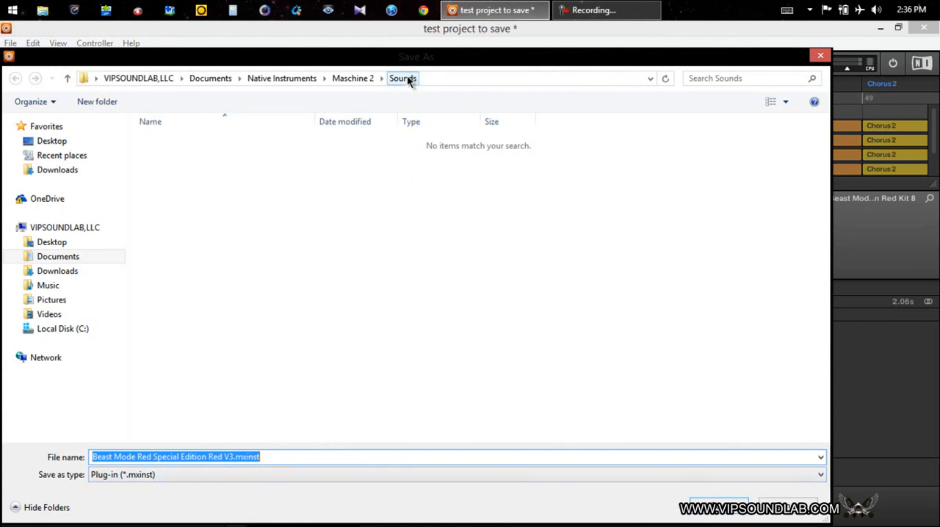
{"action": "left_click", "coordinate": [67, 77]}
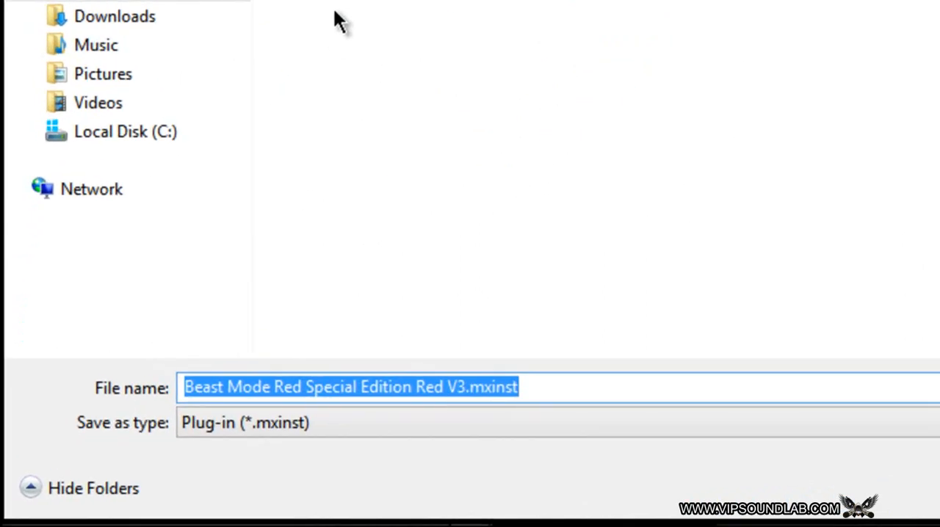
Step: Create a folder named Plugin-ins Presets inside the Maschine 2 folder
{"action": "right_click", "coordinate": [334, 7]}
{"action": "mouse_move", "coordinate": [523, 296]}
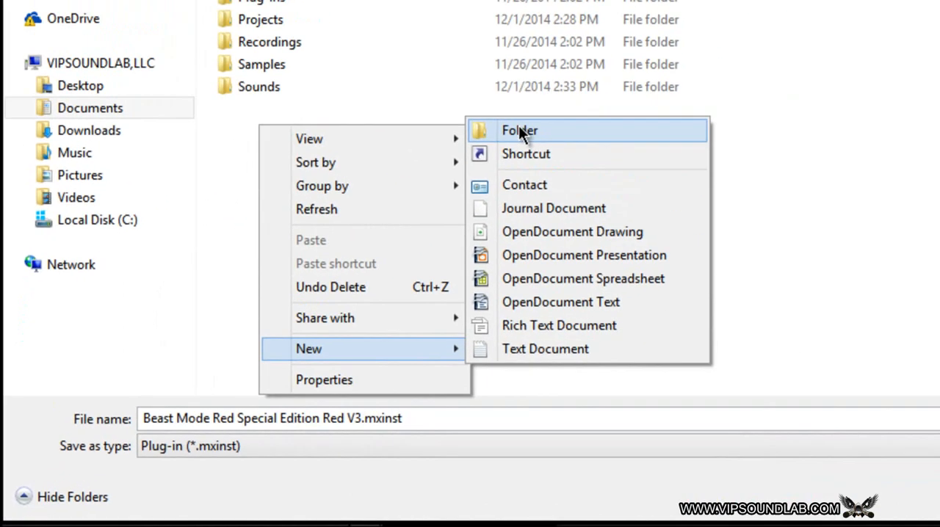
{"action": "left_click", "coordinate": [661, 17]}
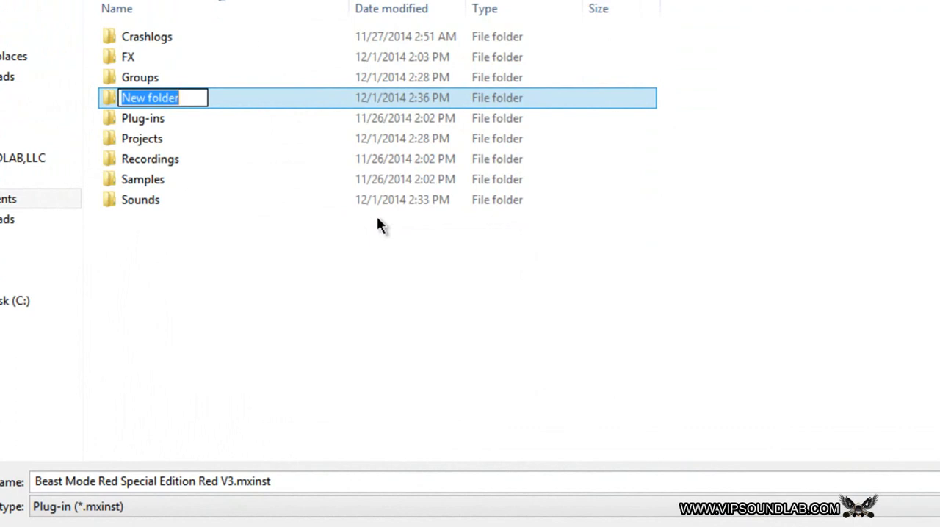
{"action": "type", "text": "Plugin"}
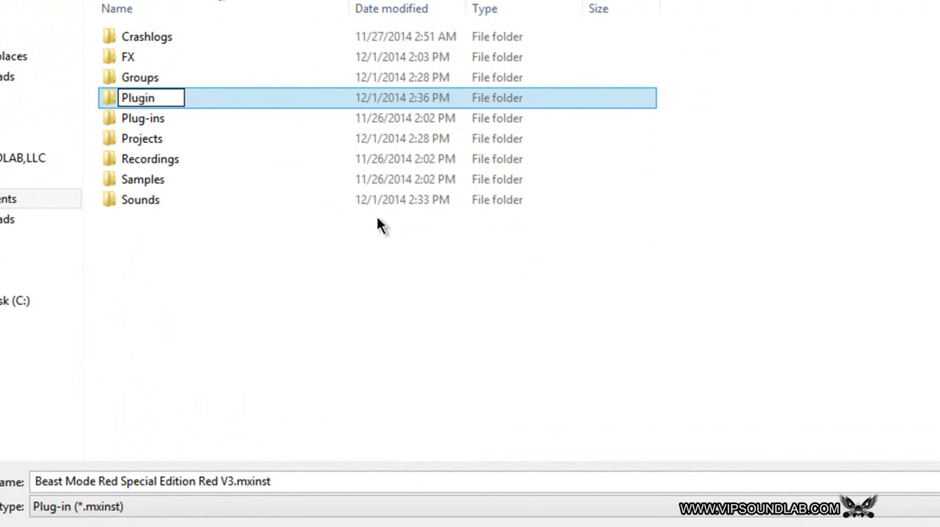
{"action": "type", "text": "-ins Presets"}
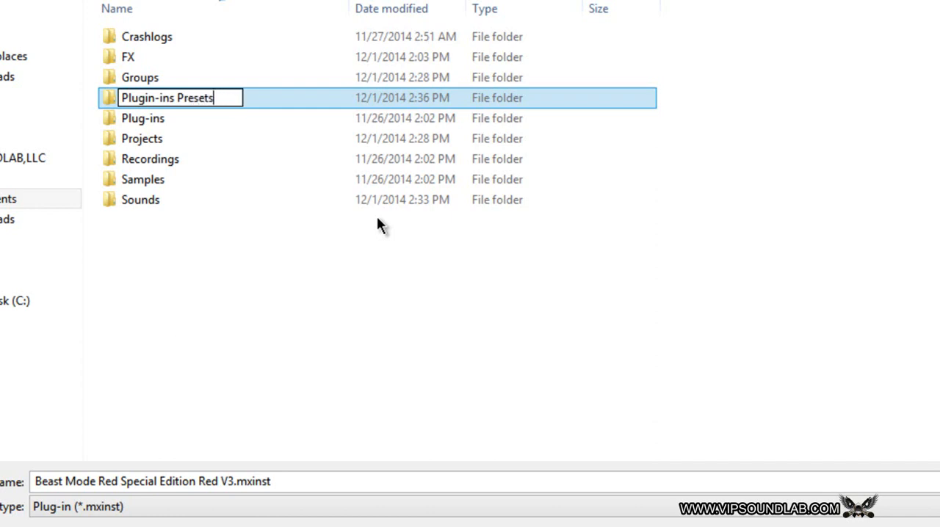
{"action": "key", "text": "Return"}
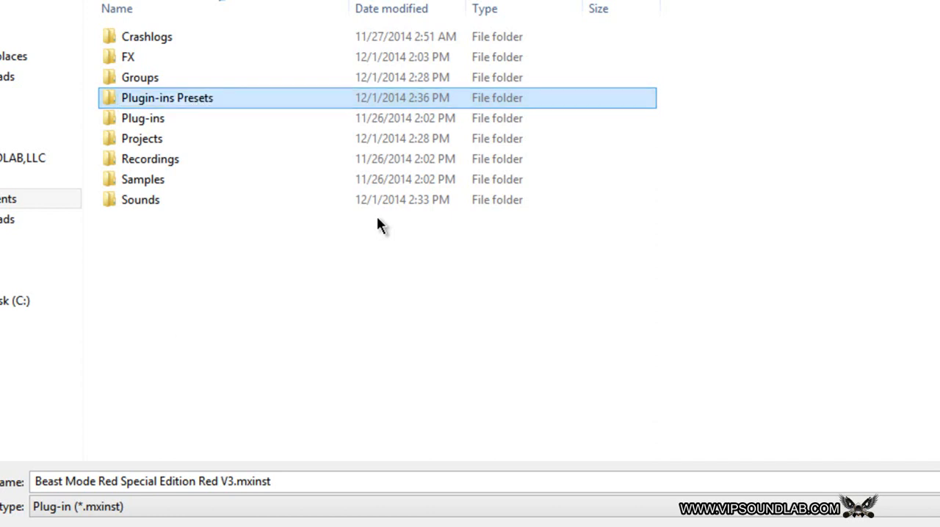
Step: Save the plug-in preset in the Plugin-ins Presets folder as Beast Mode Red Special Edition Red V3 test kit
{"action": "double_click", "coordinate": [170, 100]}
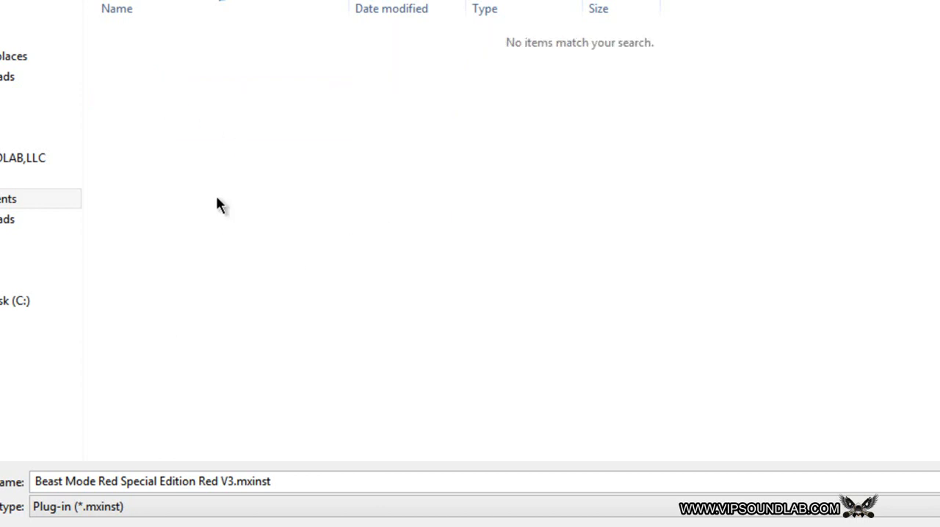
{"action": "left_click", "coordinate": [235, 480]}
{"action": "left_click", "coordinate": [236, 482]}
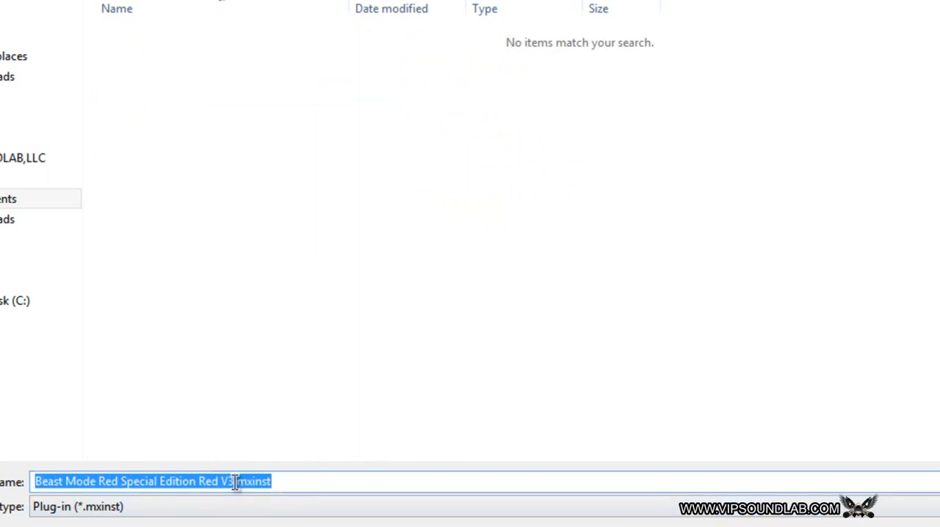
{"action": "left_click", "coordinate": [236, 482]}
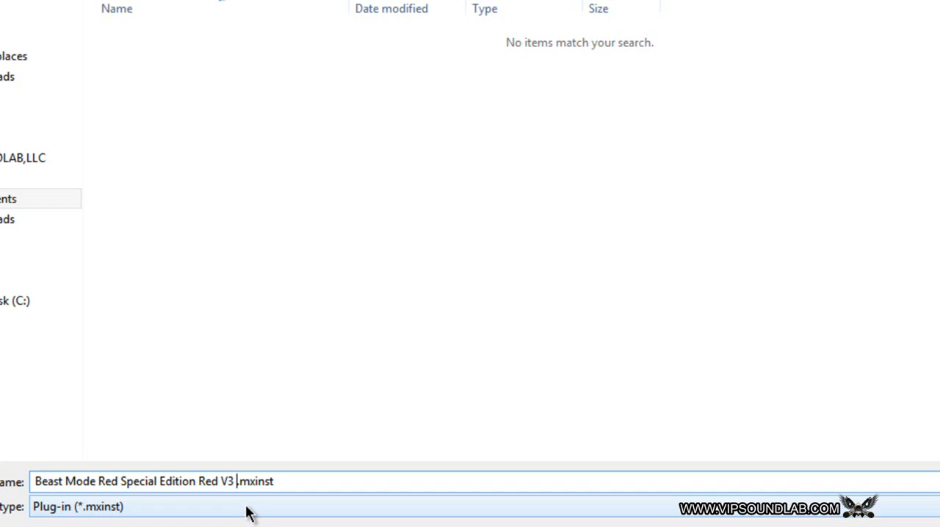
{"action": "type", "text": "test kit"}
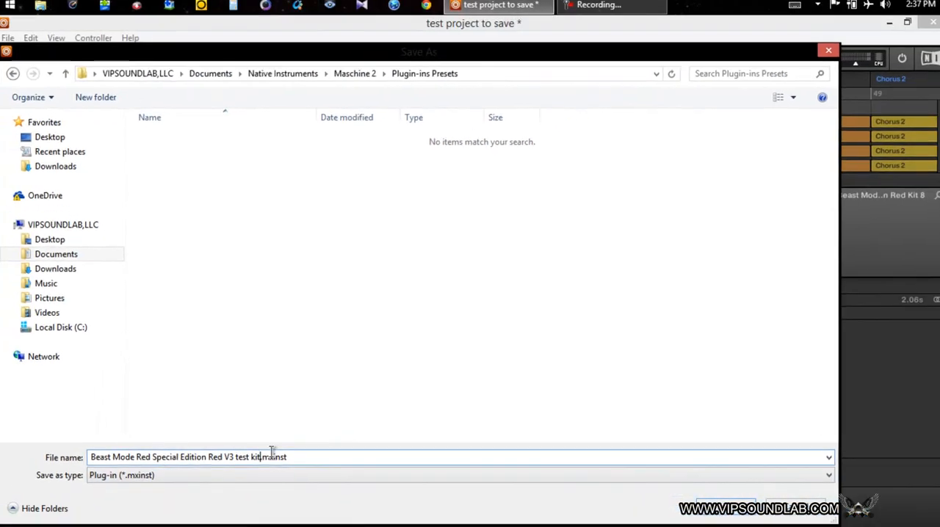
{"action": "left_click", "coordinate": [692, 513]}
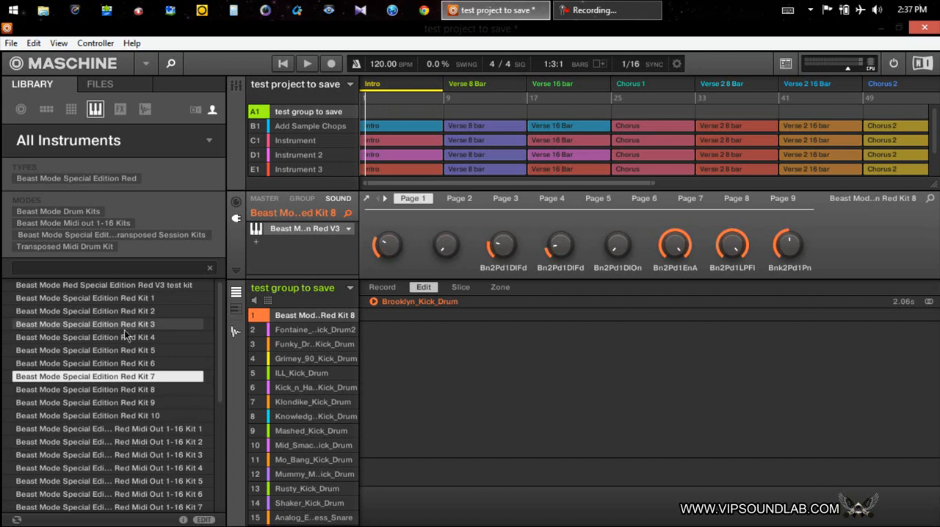
Step: Delete the Beast Mode Red Special Edition Red V3 test kit preset from the library and the disk
{"action": "left_click", "coordinate": [116, 284]}
{"action": "right_click", "coordinate": [116, 284]}
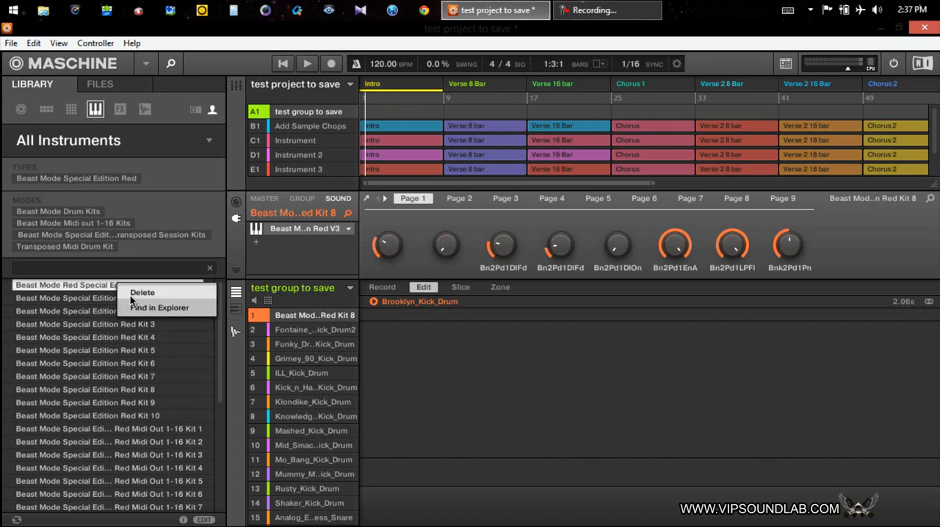
{"action": "left_click", "coordinate": [143, 293]}
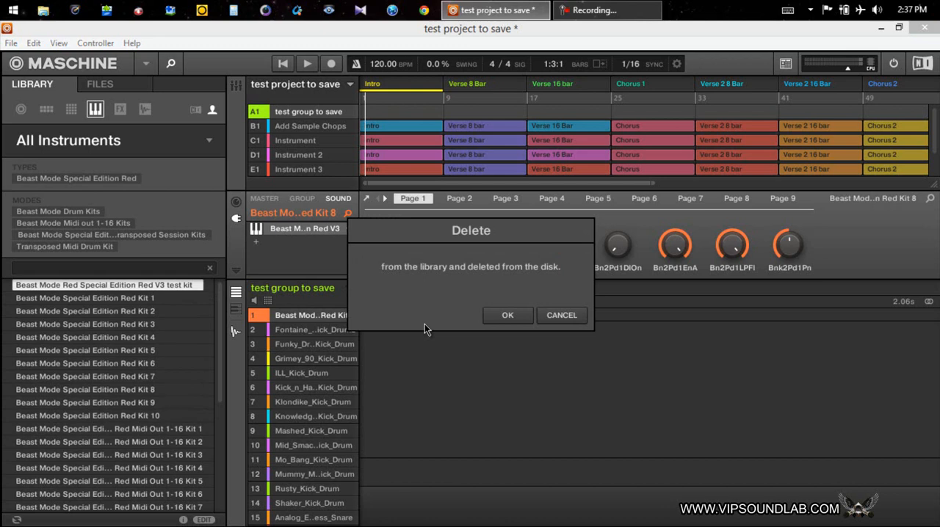
{"action": "left_click", "coordinate": [507, 314]}
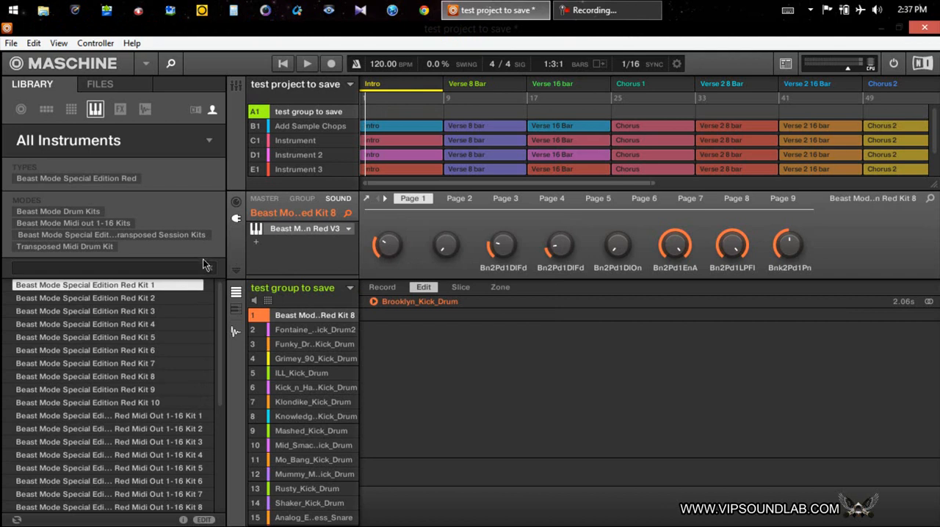
Step: Show the effect presets in the user library and reset the group's first sound
{"action": "left_click", "coordinate": [116, 110]}
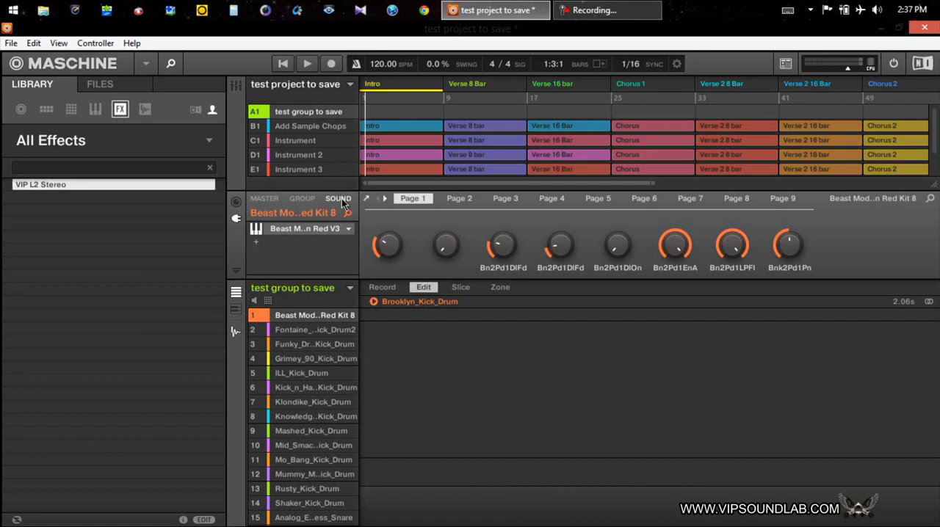
{"action": "right_click", "coordinate": [311, 317]}
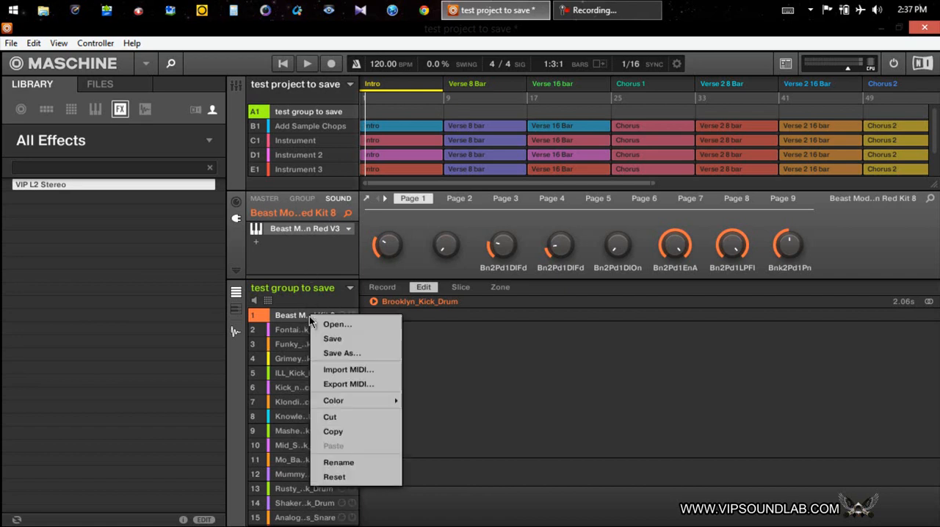
{"action": "left_click", "coordinate": [334, 477]}
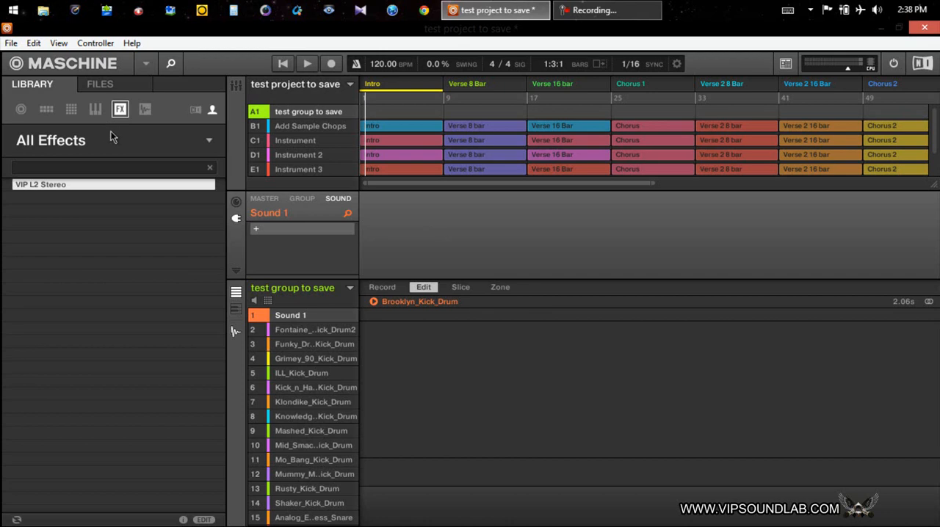
Step: Browse the sample folders on disk: Purgatory HD Drum Kit's Purified_Kicks and Venial_High Hats, and Bang Juice's Maschine Kits
{"action": "left_click", "coordinate": [101, 89]}
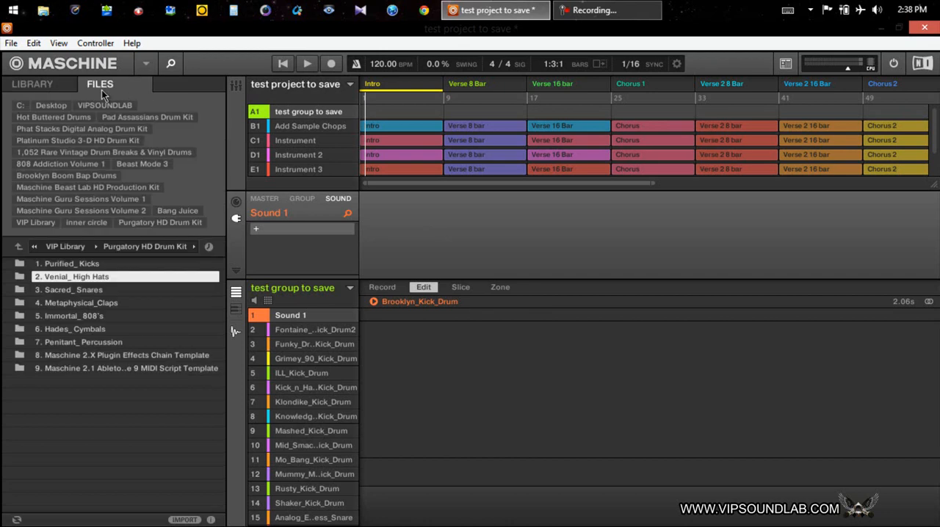
{"action": "left_click", "coordinate": [209, 247]}
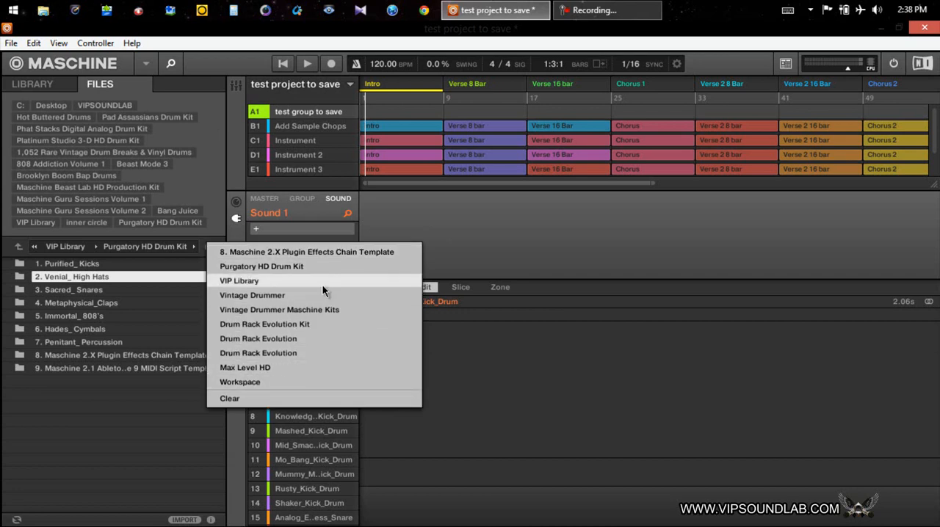
{"action": "left_click", "coordinate": [79, 265]}
{"action": "double_click", "coordinate": [79, 264]}
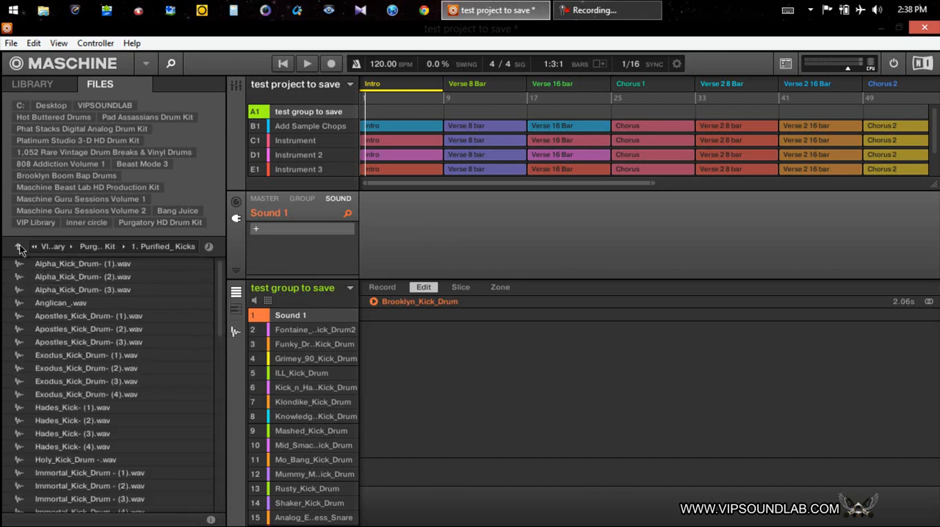
{"action": "left_click", "coordinate": [19, 246]}
{"action": "double_click", "coordinate": [59, 280]}
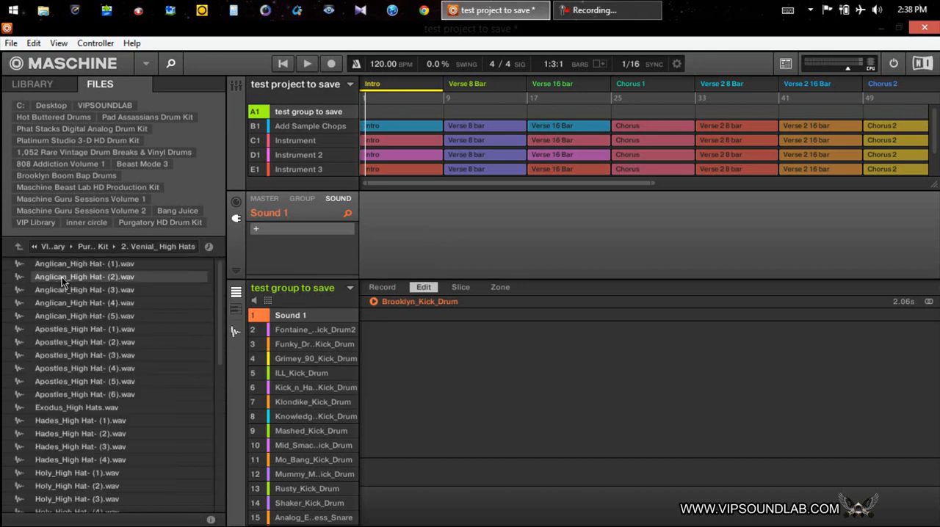
{"action": "left_click", "coordinate": [19, 246]}
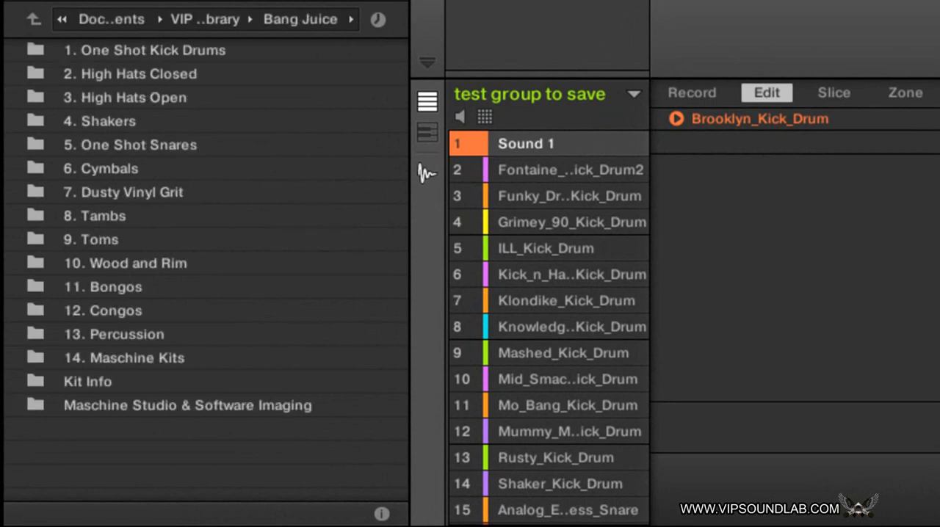
{"action": "double_click", "coordinate": [123, 358]}
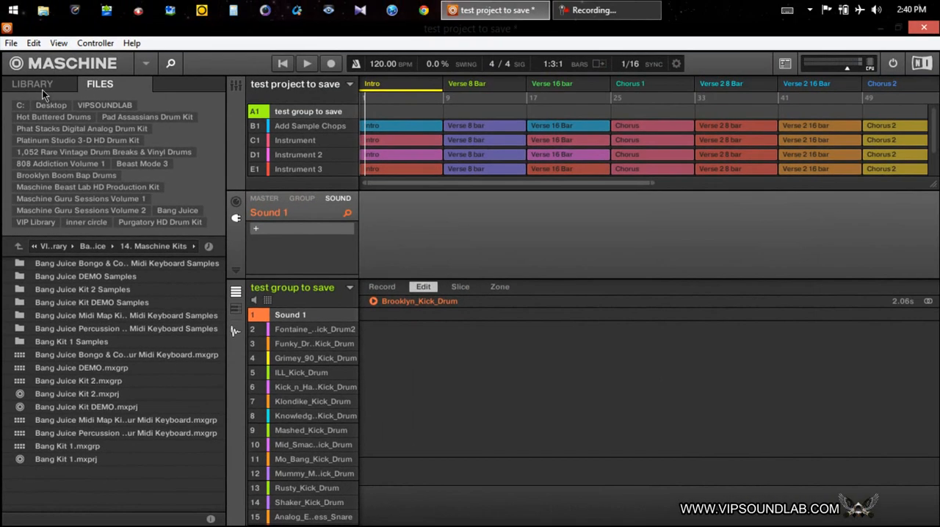
Step: Return to the library and add the external effect L1 limiter Stereo to the test group to save
{"action": "left_click", "coordinate": [42, 85]}
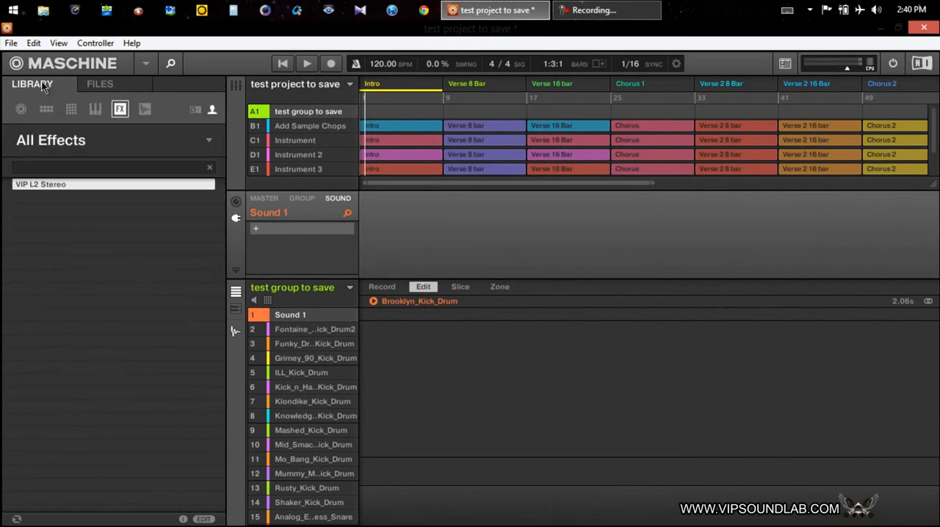
{"action": "left_click", "coordinate": [302, 199]}
{"action": "left_click", "coordinate": [331, 199]}
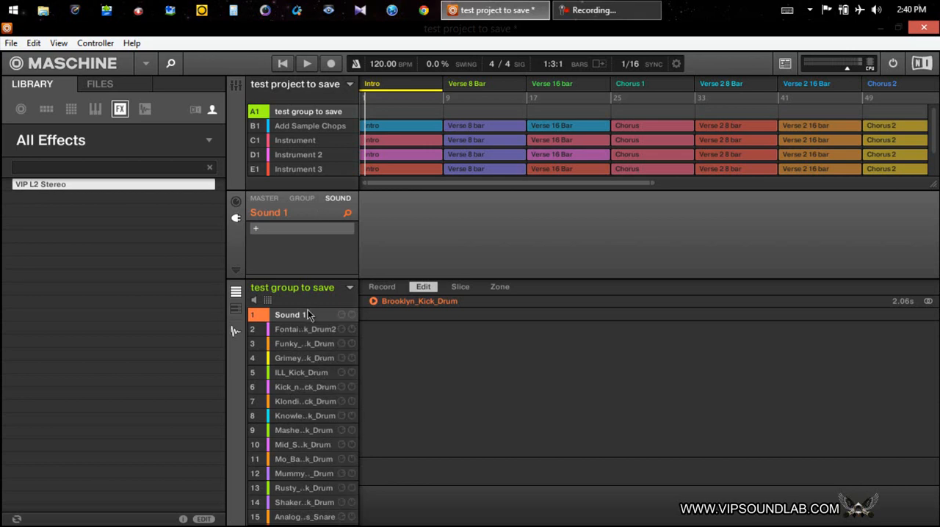
{"action": "left_click", "coordinate": [299, 198]}
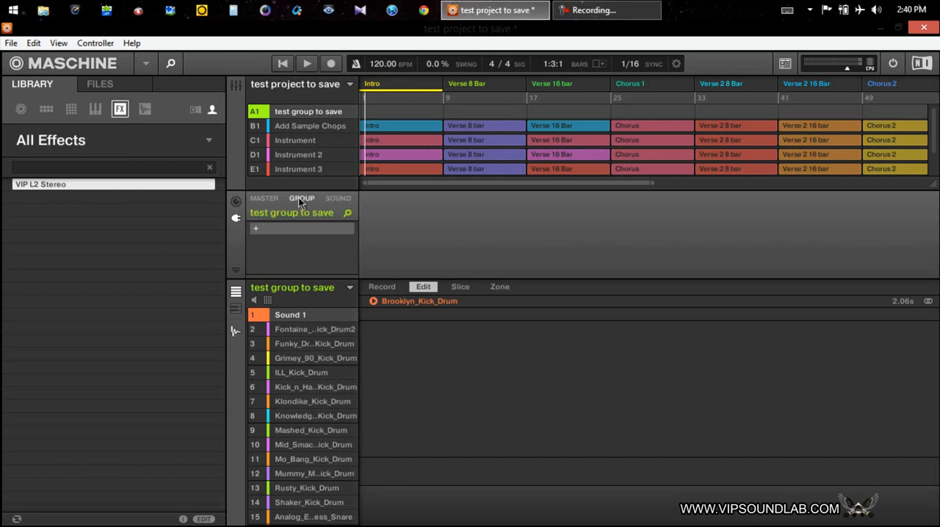
{"action": "left_click", "coordinate": [259, 227]}
{"action": "mouse_move", "coordinate": [333, 94]}
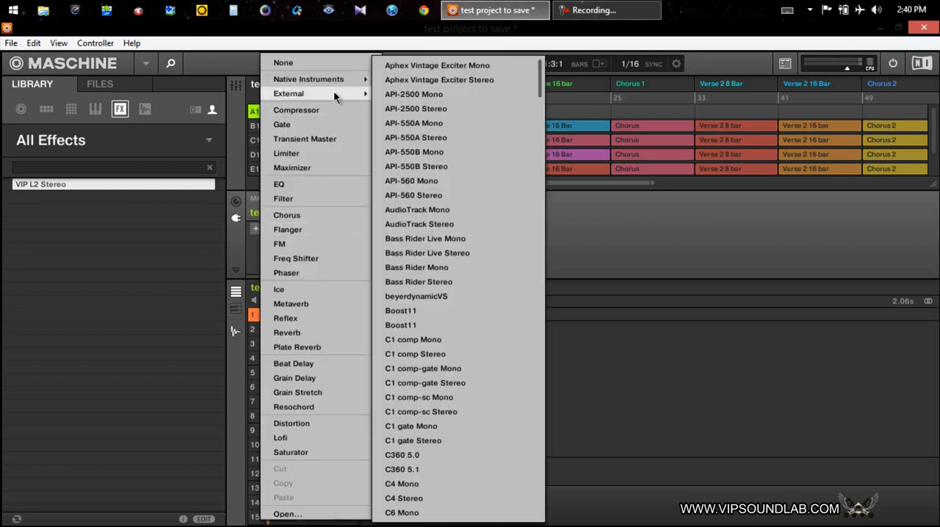
{"action": "scroll", "coordinate": [468, 253], "scroll_direction": "down", "scroll_amount": 15}
{"action": "scroll", "coordinate": [463, 279], "scroll_direction": "down", "scroll_amount": 20}
{"action": "scroll", "coordinate": [452, 300], "scroll_direction": "down", "scroll_amount": 6}
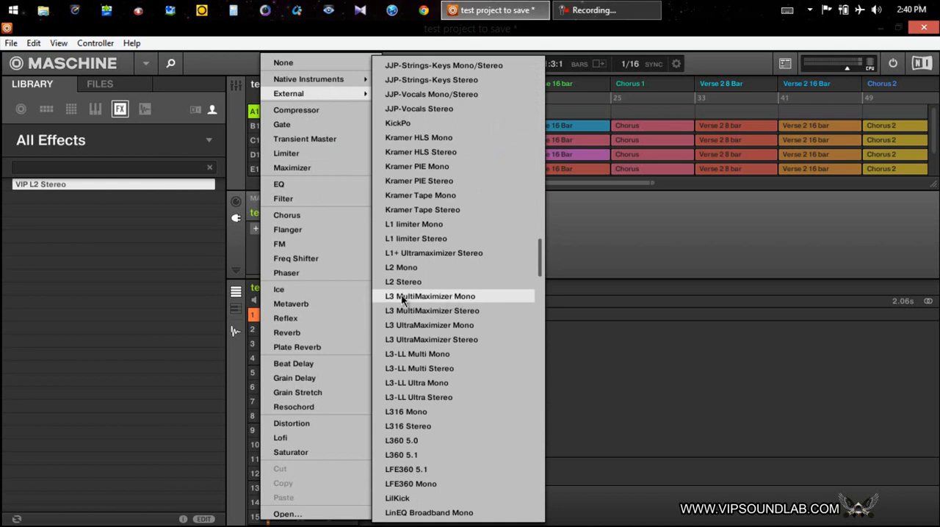
{"action": "left_click", "coordinate": [426, 239]}
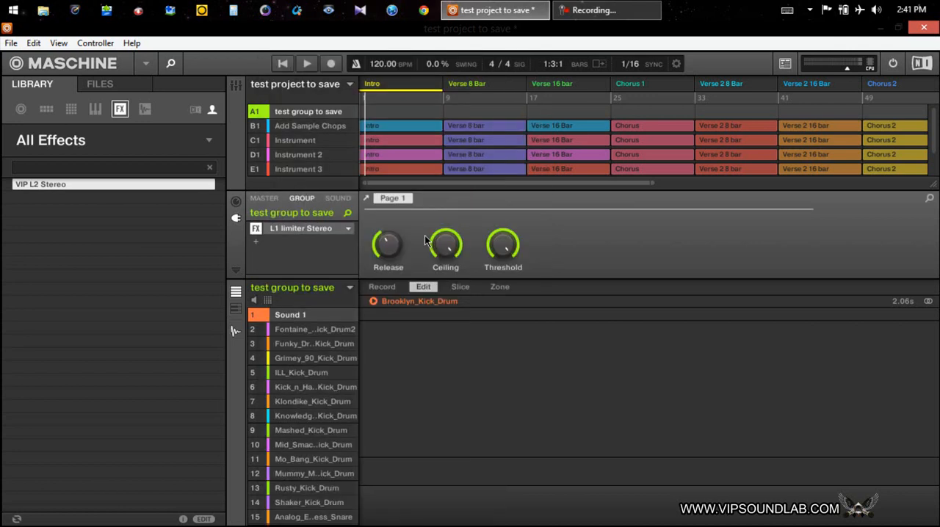
Step: Open the L1 limiter's plug-in window, move it clear of the browser, and load the factory preset Pensado Limiter
{"action": "left_click", "coordinate": [327, 228]}
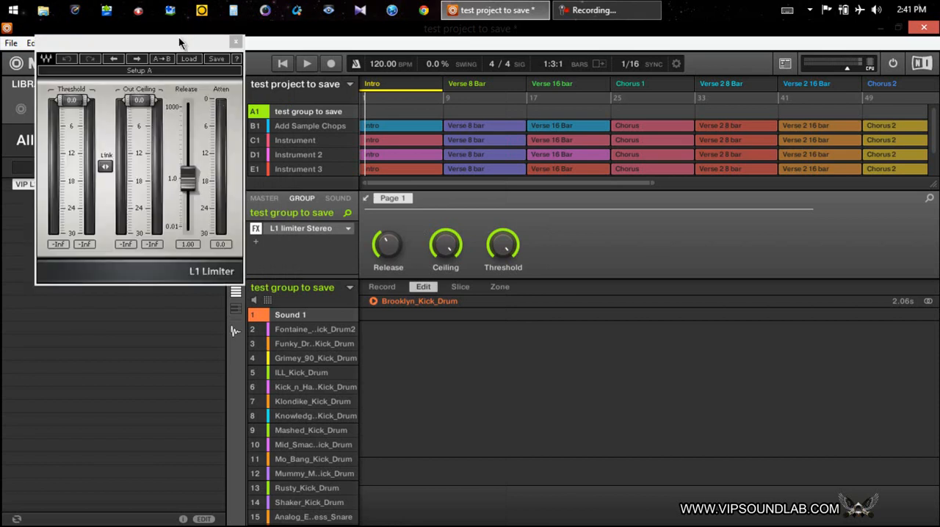
{"action": "left_click_drag", "start_coordinate": [178, 40], "coordinate": [555, 163]}
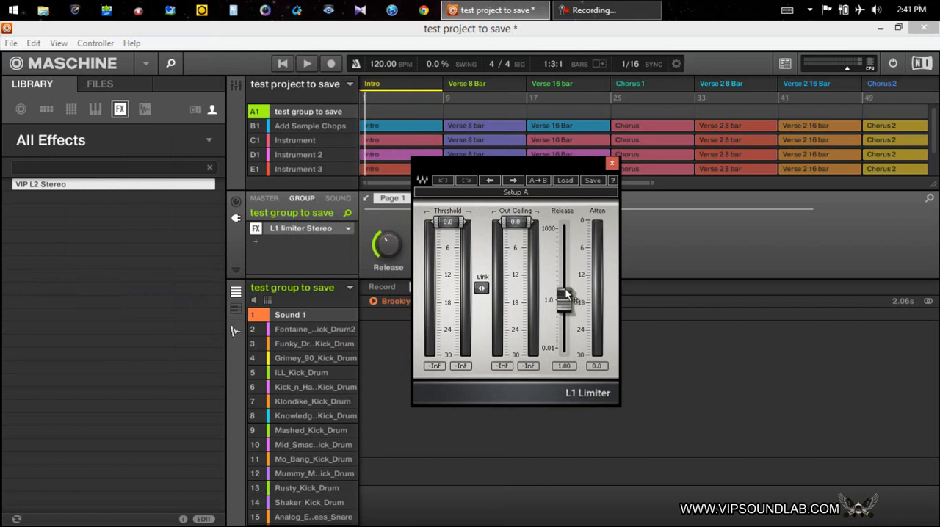
{"action": "mouse_move", "coordinate": [450, 232]}
{"action": "left_mouse_down"}
{"action": "mouse_move", "coordinate": [447, 272]}
{"action": "mouse_move", "coordinate": [441, 242]}
{"action": "left_mouse_up"}
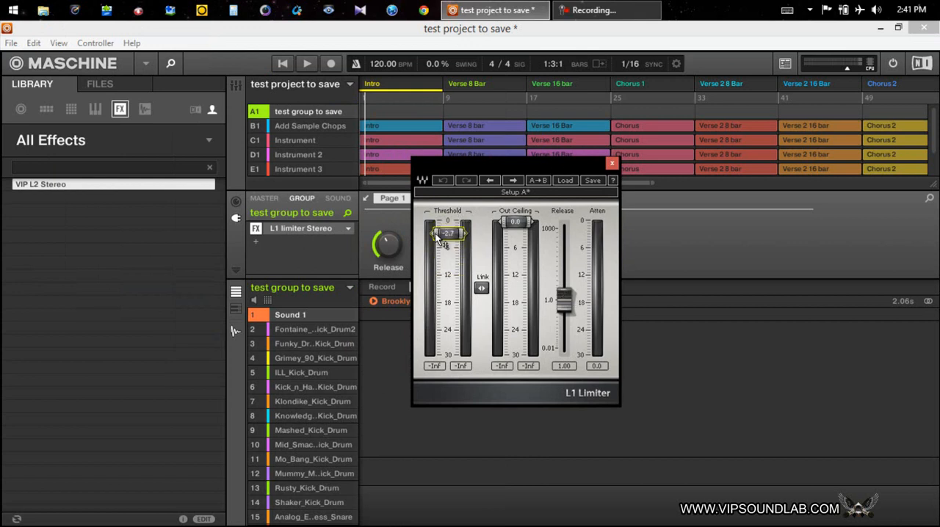
{"action": "left_click", "coordinate": [565, 182]}
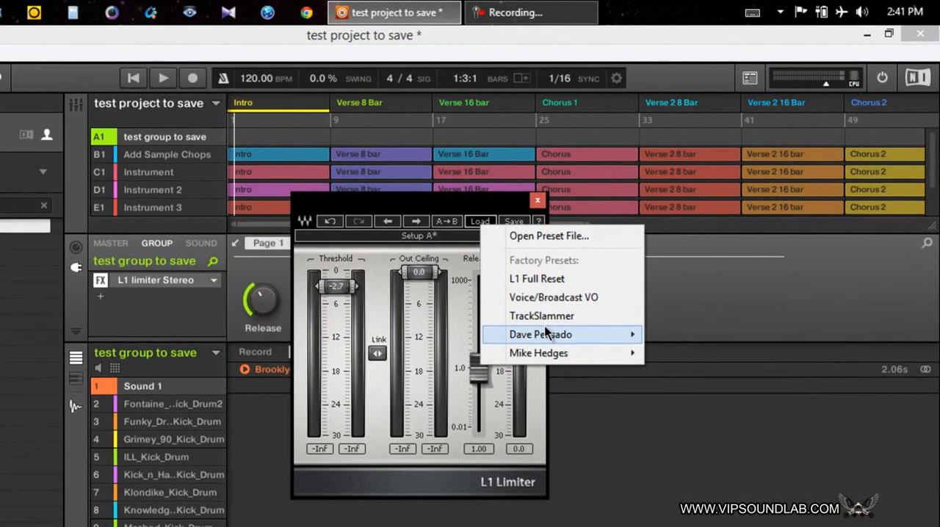
{"action": "mouse_move", "coordinate": [554, 333]}
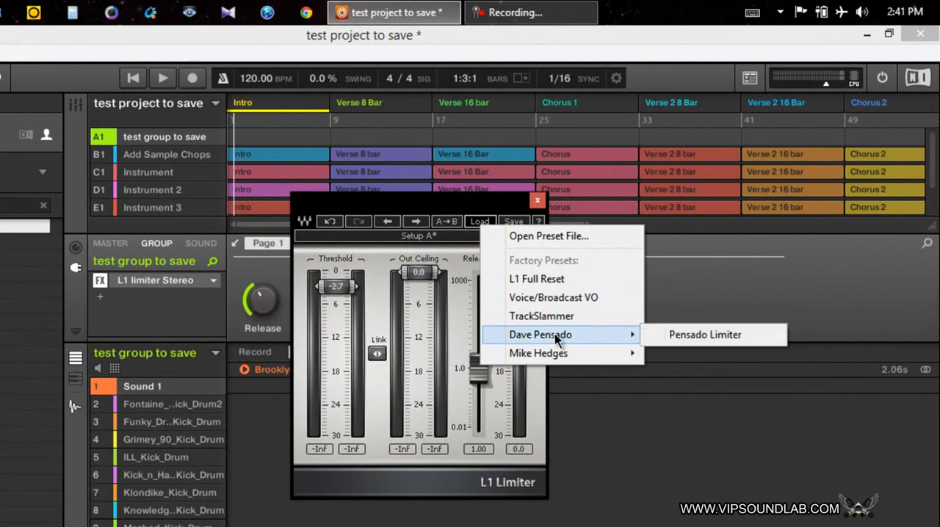
{"action": "left_click", "coordinate": [677, 338]}
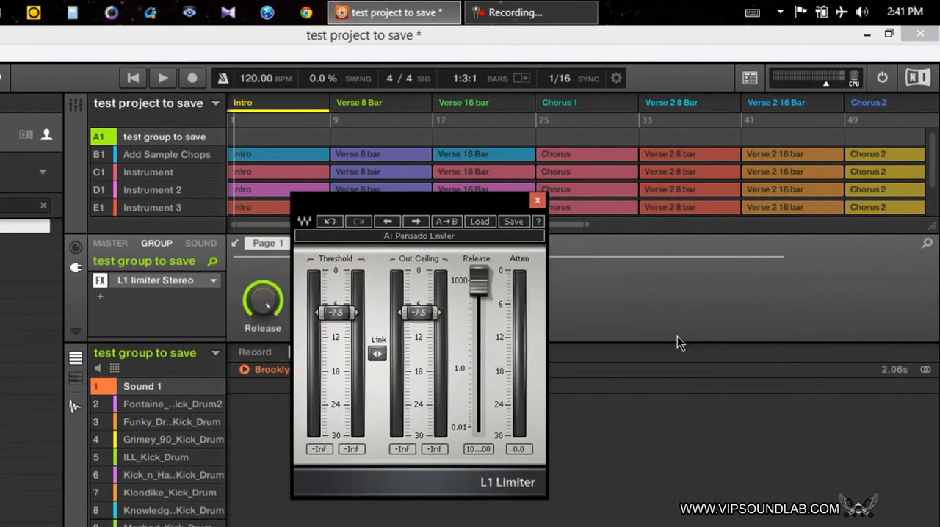
Step: Set the L1 limiter's release to 104.71, threshold to -9.3 and output ceiling to -8.2, and close its plug-in window
{"action": "left_click_drag", "start_coordinate": [455, 207], "coordinate": [461, 223]}
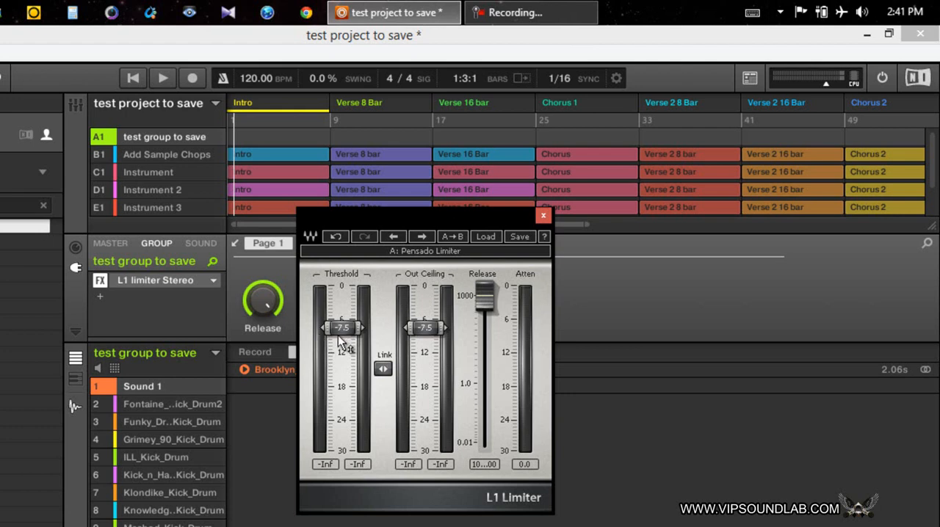
{"action": "left_click_drag", "start_coordinate": [484, 295], "coordinate": [441, 327]}
{"action": "left_click_drag", "start_coordinate": [343, 329], "coordinate": [345, 356]}
{"action": "left_click_drag", "start_coordinate": [420, 326], "coordinate": [413, 334]}
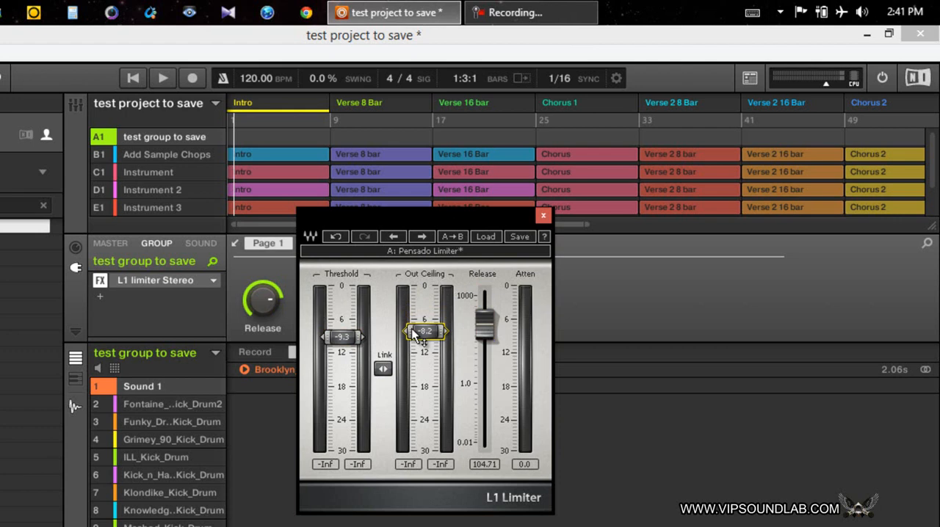
{"action": "left_click", "coordinate": [541, 219]}
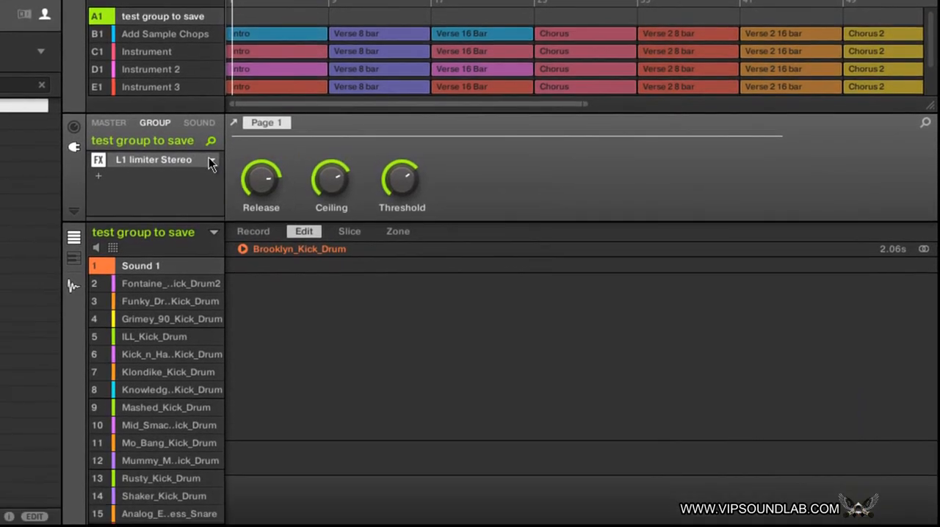
Step: Save the group's L1 limiter effect as L1 limiter Stereo VIP FX.mxfx in the Maschine 2 FX folder
{"action": "left_click", "coordinate": [211, 283]}
{"action": "scroll", "coordinate": [270, 364], "scroll_direction": "down", "scroll_amount": 3}
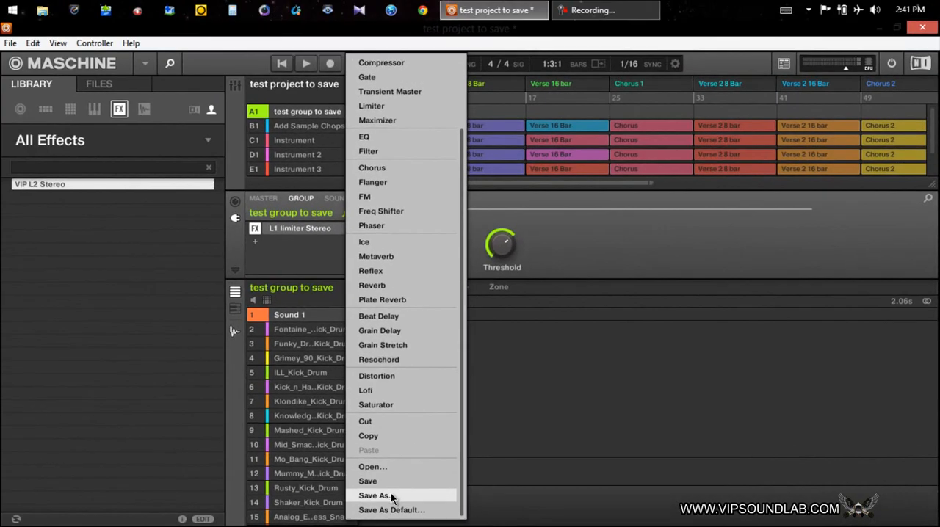
{"action": "left_click", "coordinate": [392, 496]}
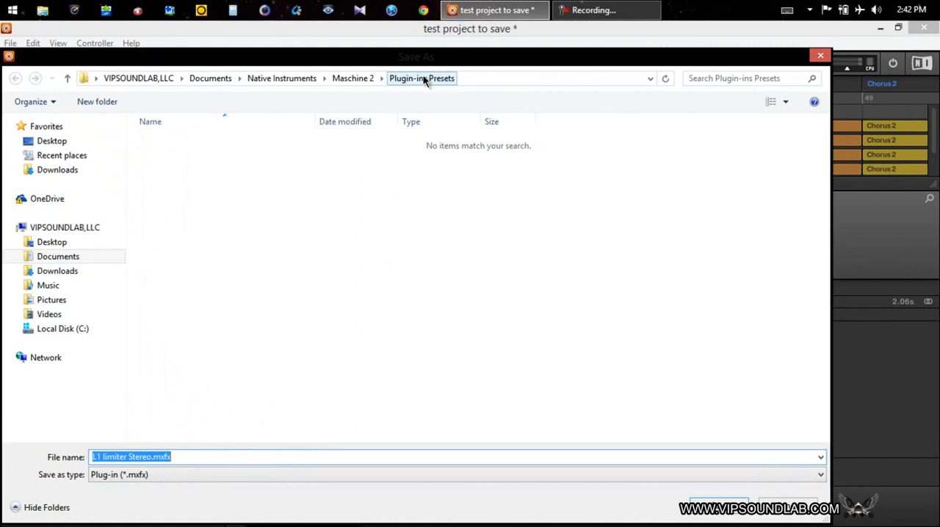
{"action": "left_click", "coordinate": [66, 78]}
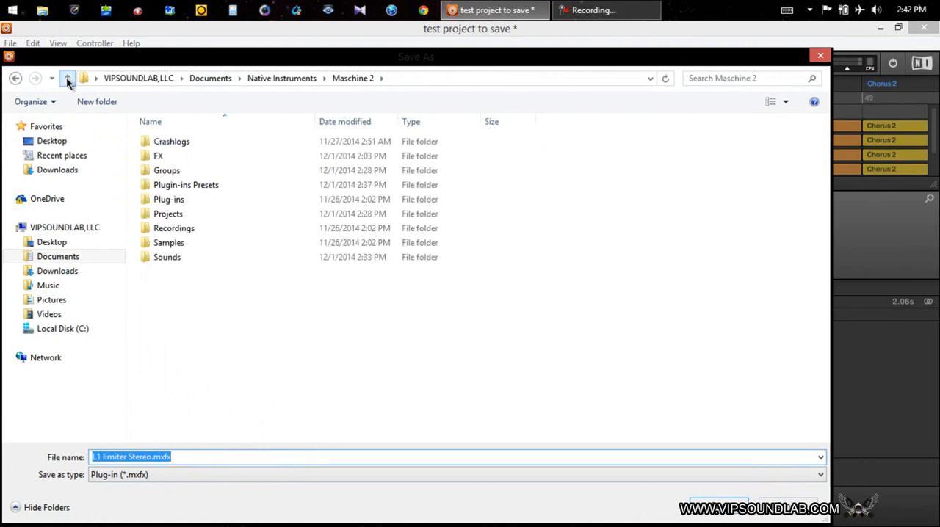
{"action": "double_click", "coordinate": [166, 156]}
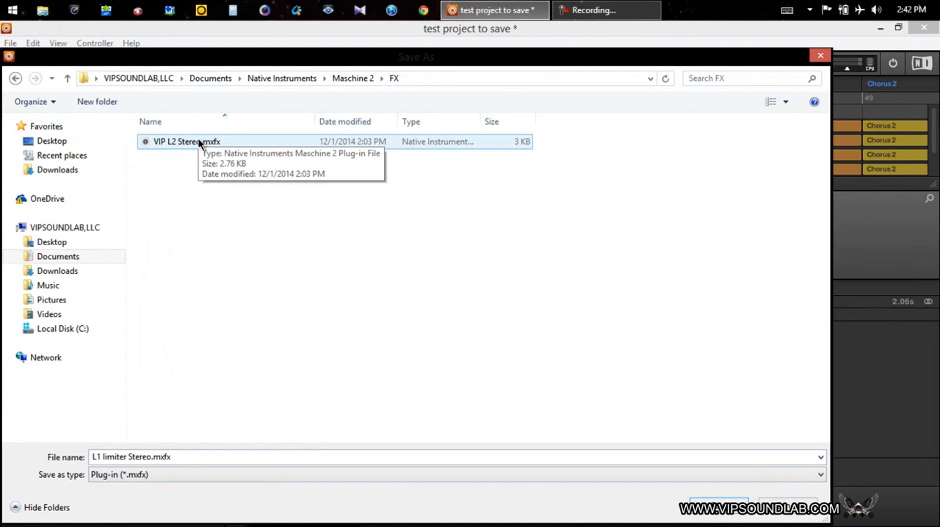
{"action": "left_click", "coordinate": [150, 457]}
{"action": "double_click", "coordinate": [151, 457]}
{"action": "left_click", "coordinate": [151, 458]}
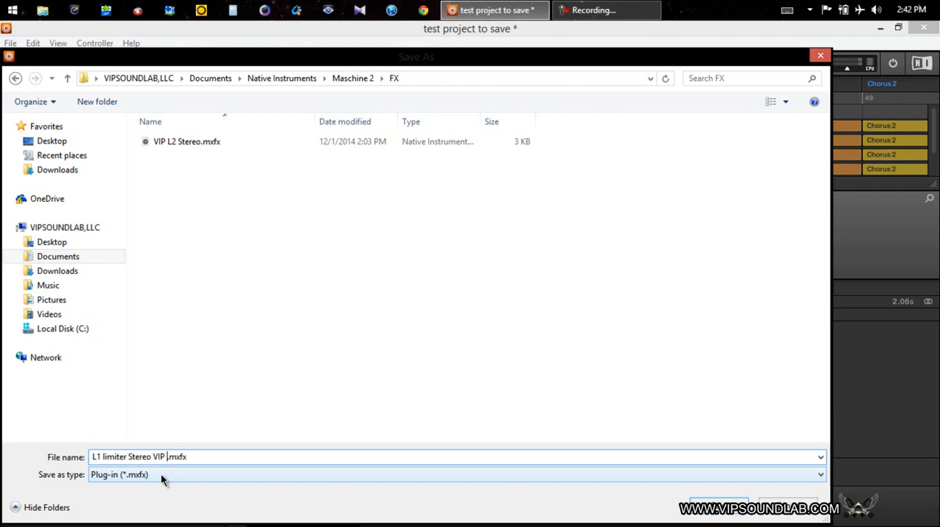
{"action": "type", "text": "FX"}
{"action": "left_click", "coordinate": [706, 511]}
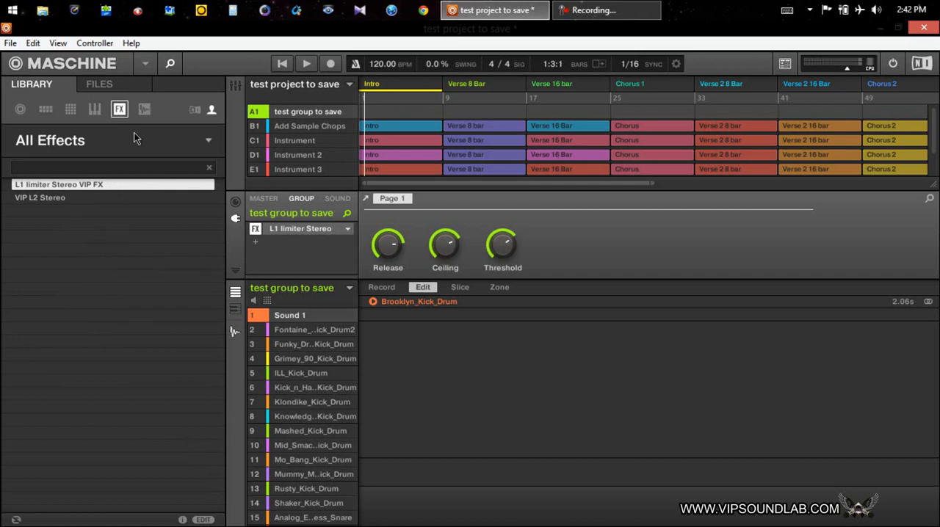
Step: Review the user library's samples filtered by Purgatory HD Drum Kit, and its projects, sounds and instruments
{"action": "left_click", "coordinate": [145, 109]}
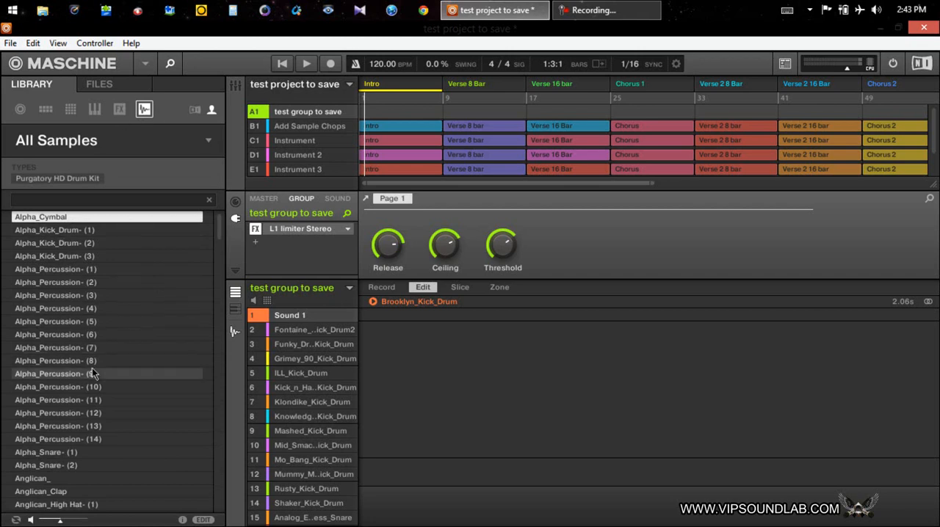
{"action": "left_click", "coordinate": [46, 177]}
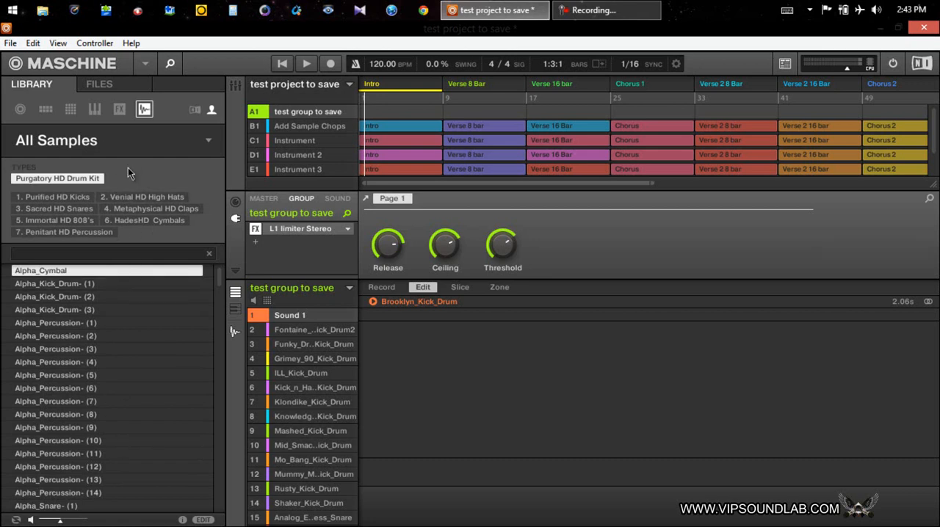
{"action": "left_click", "coordinate": [20, 109]}
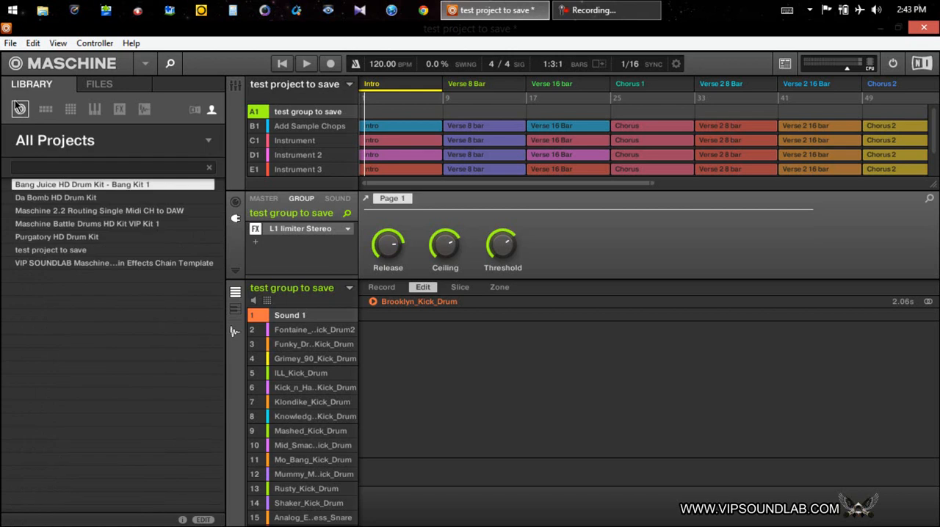
{"action": "left_click", "coordinate": [71, 109]}
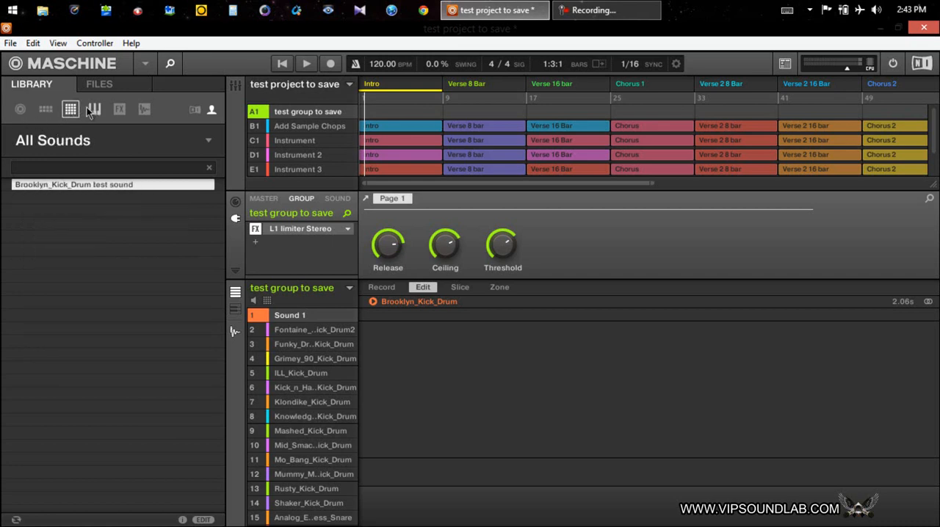
{"action": "left_click", "coordinate": [93, 111]}
{"action": "left_click", "coordinate": [22, 116]}
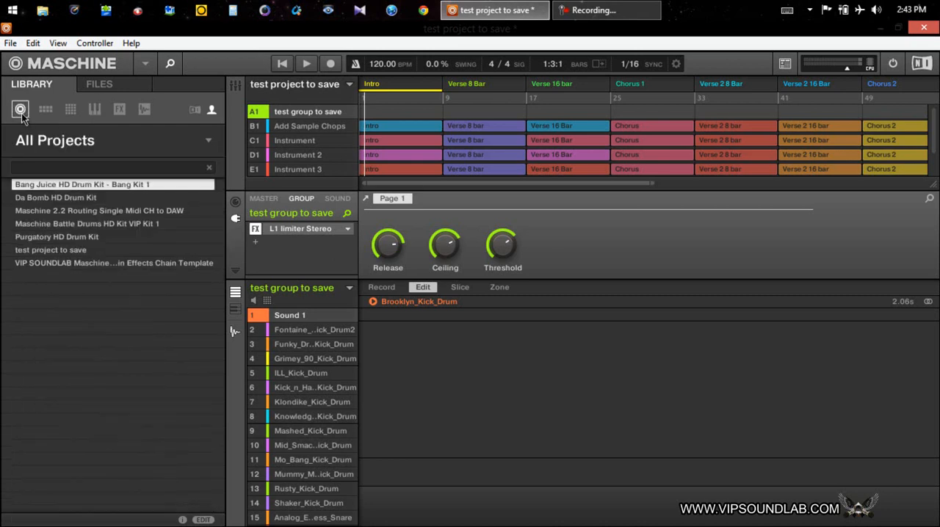